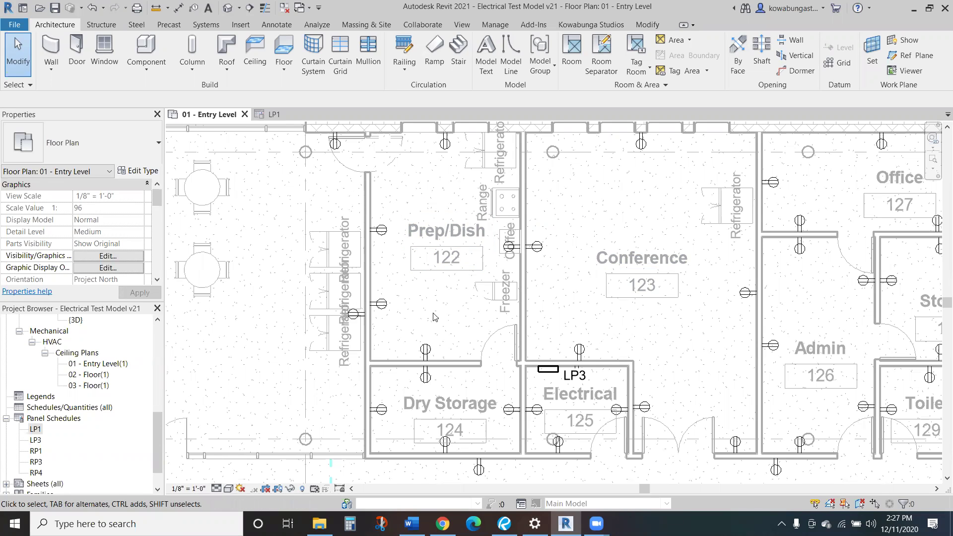
Step: Inspect circuit 2 of the top-wall receptacle, leaving its members unchanged
click(437, 151)
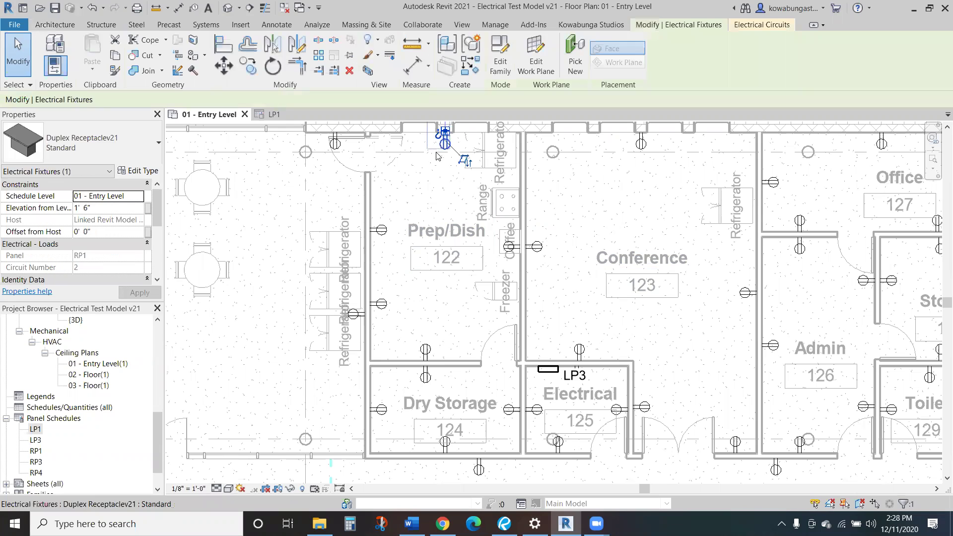
click(747, 25)
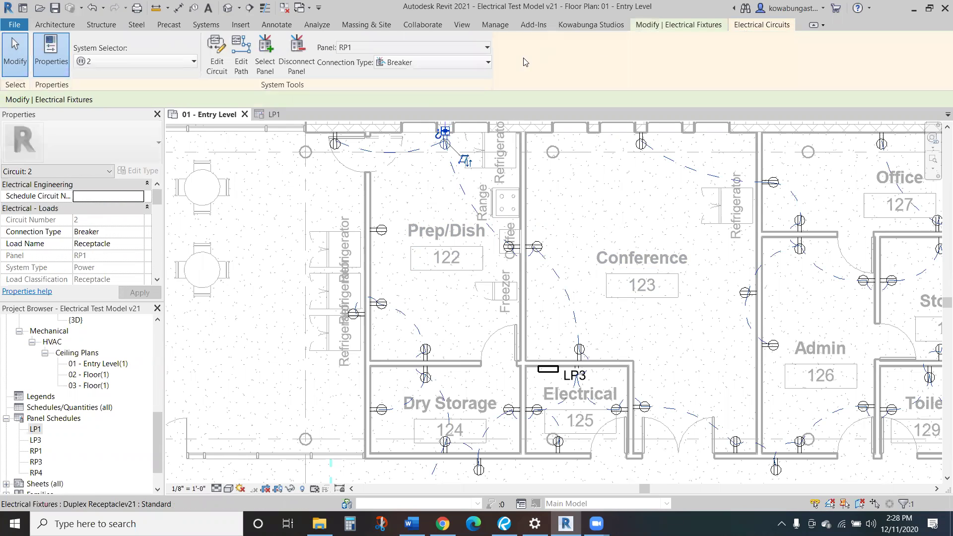
click(227, 62)
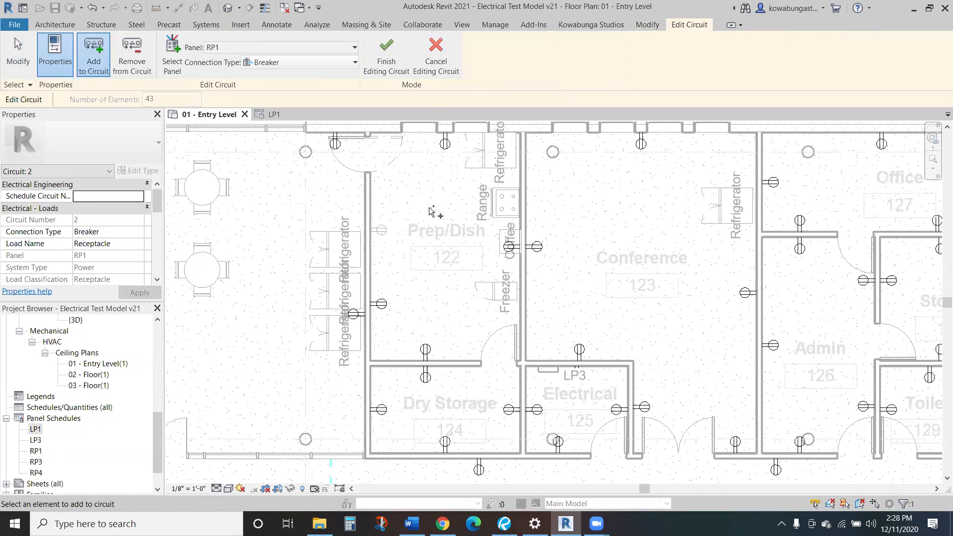
click(436, 55)
key(Escape)
click(378, 229)
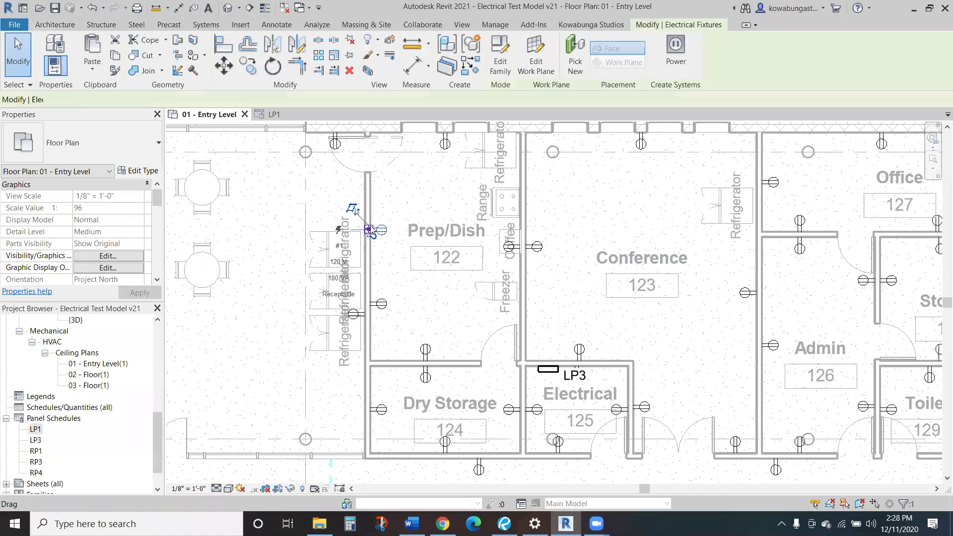
key(Escape)
click(446, 145)
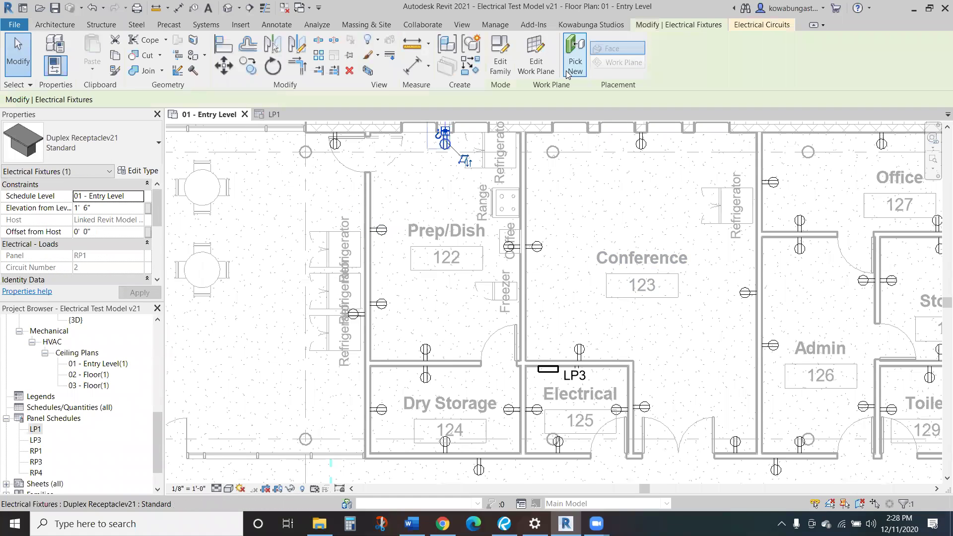
click(752, 26)
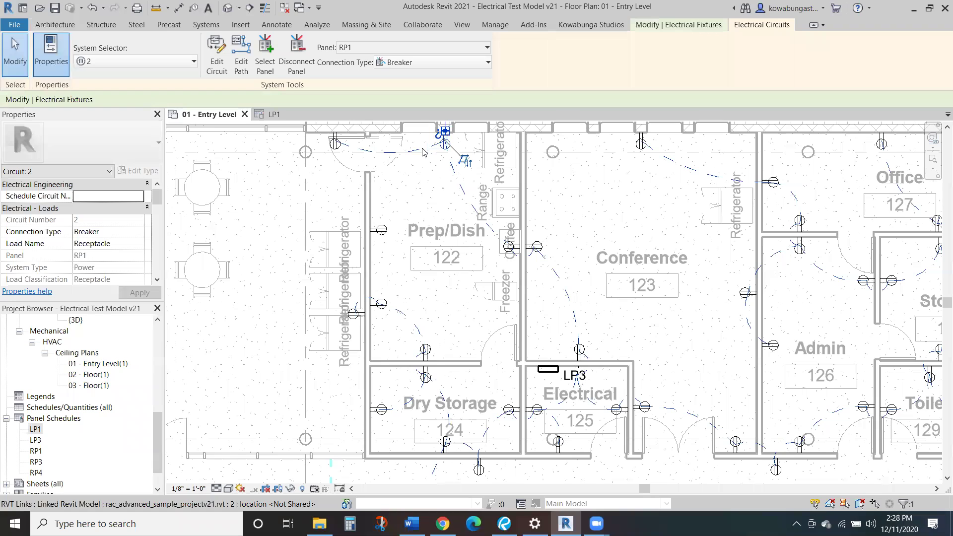
click(217, 53)
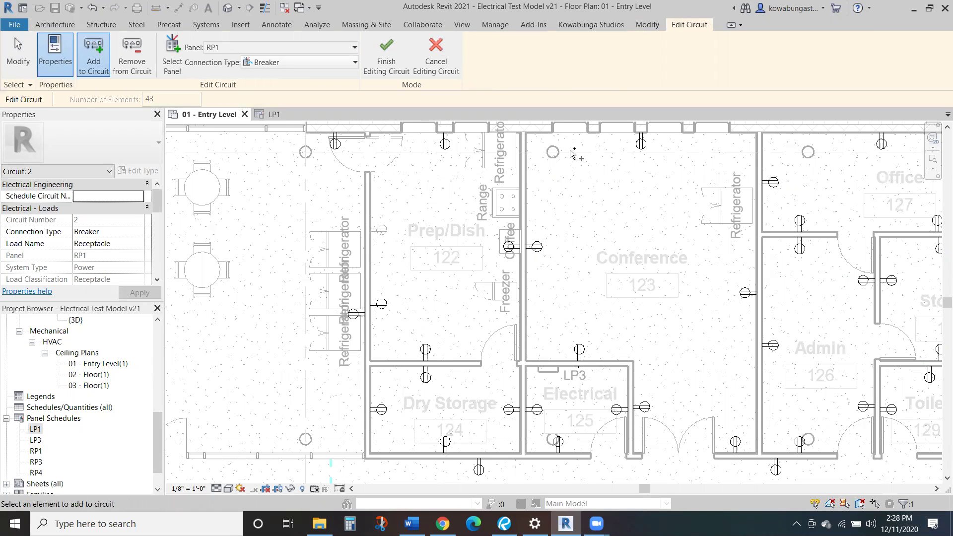
click(445, 62)
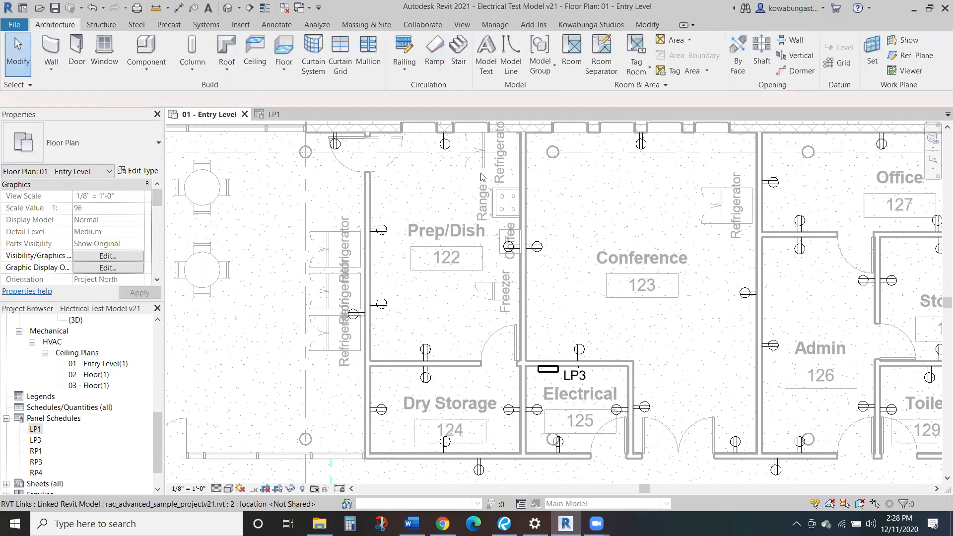
Step: Create a new power circuit from the Prep/Dish receptacles, fed from panel RP2
click(378, 230)
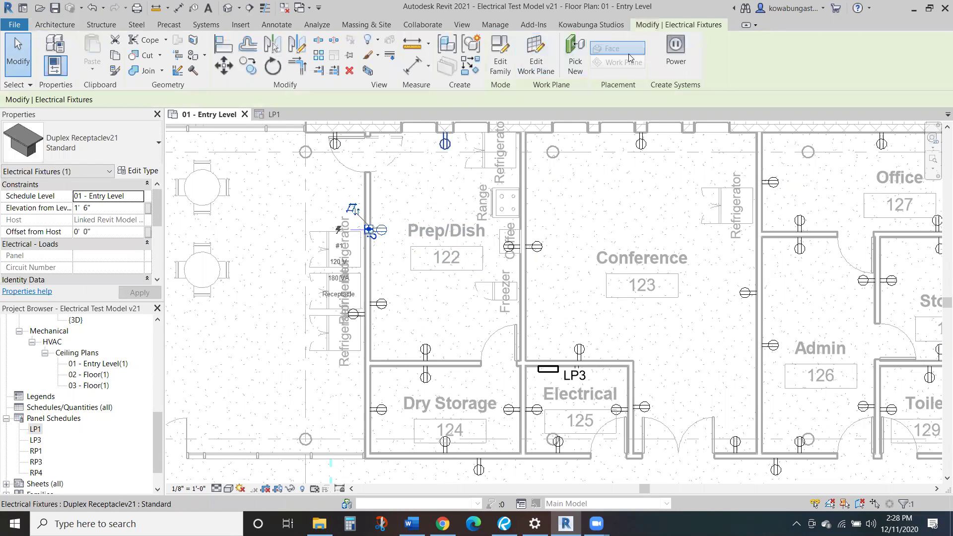
click(675, 52)
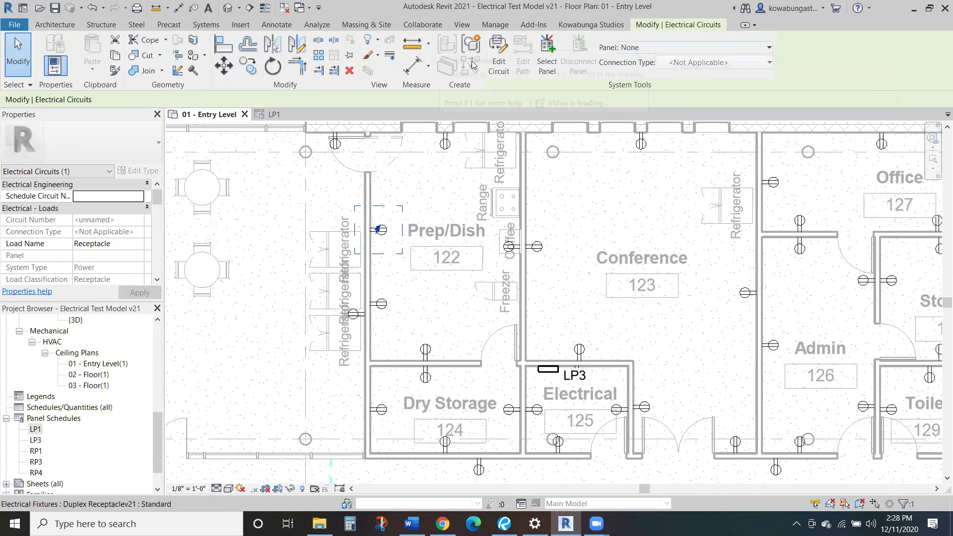
click(499, 61)
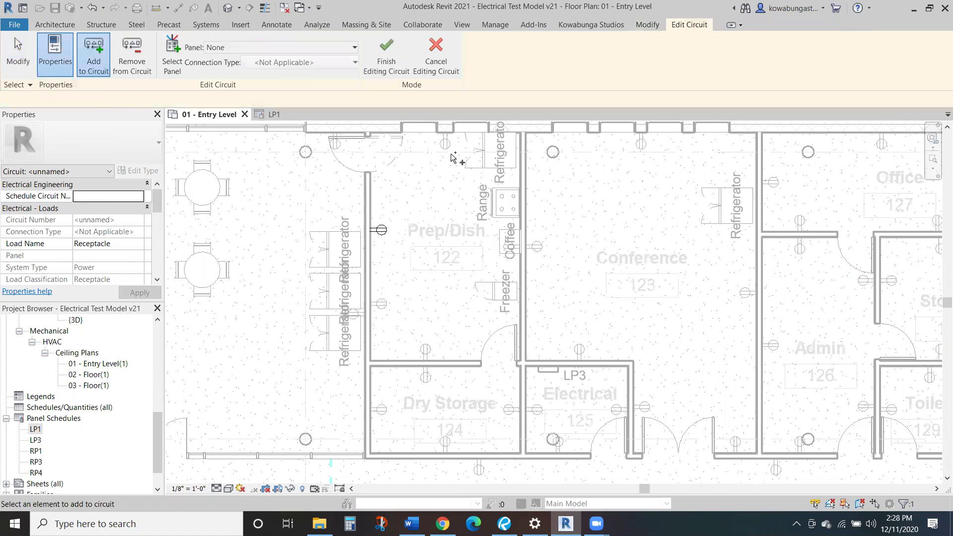
click(383, 303)
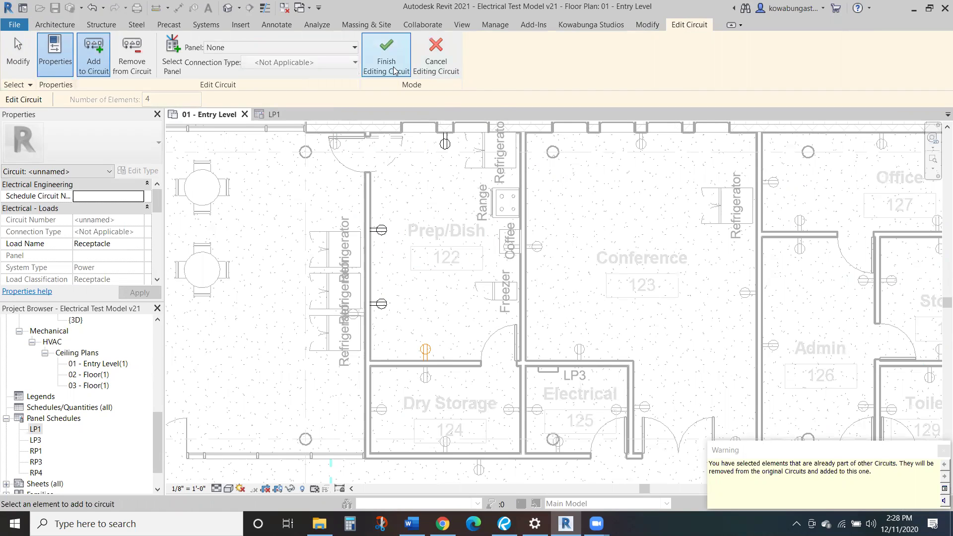
click(346, 48)
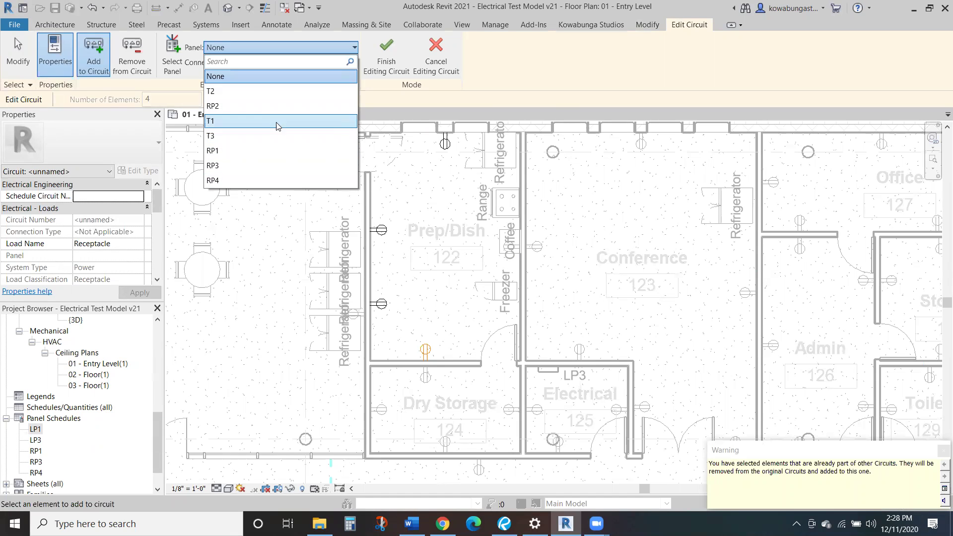
click(268, 105)
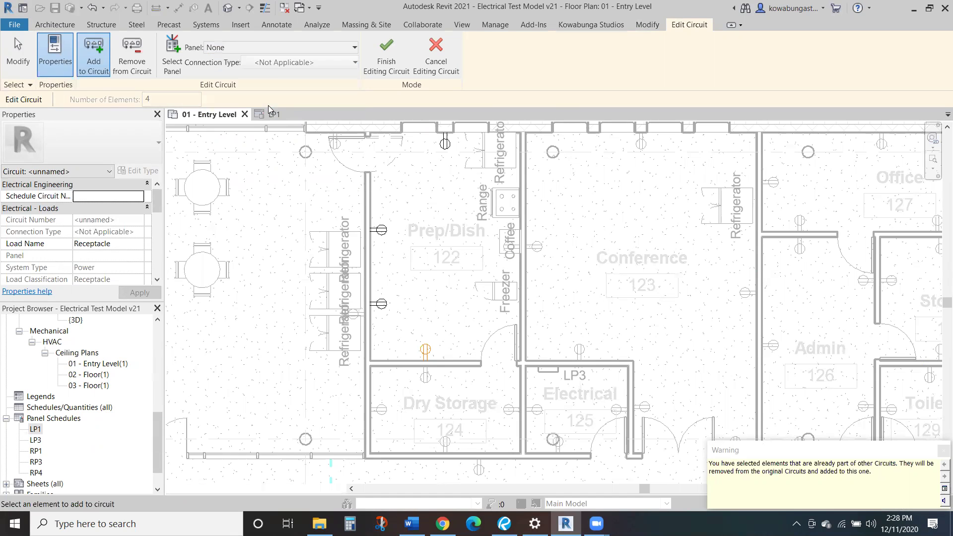
click(376, 59)
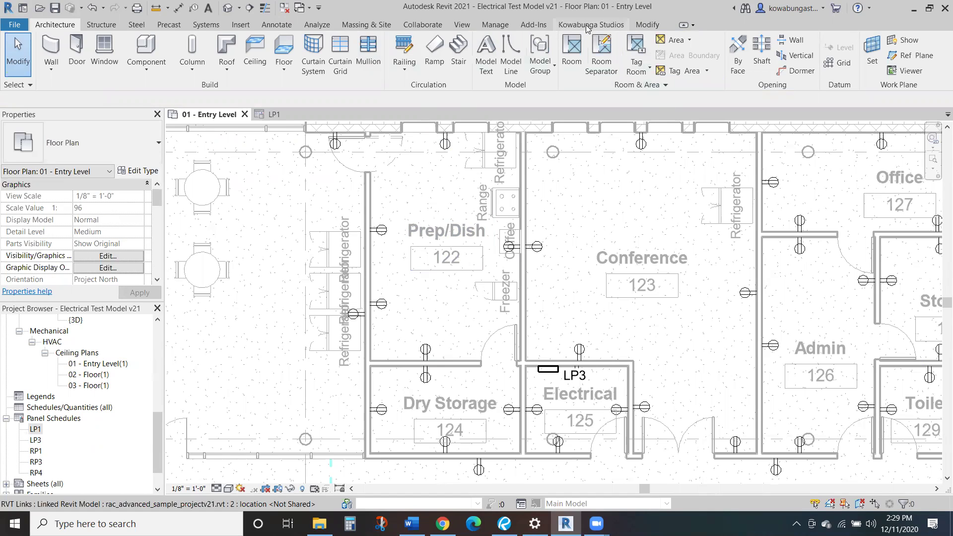
Step: Tag all untagged electrical fixtures in the plan using the Electrical Device Circuit Tag
click(280, 28)
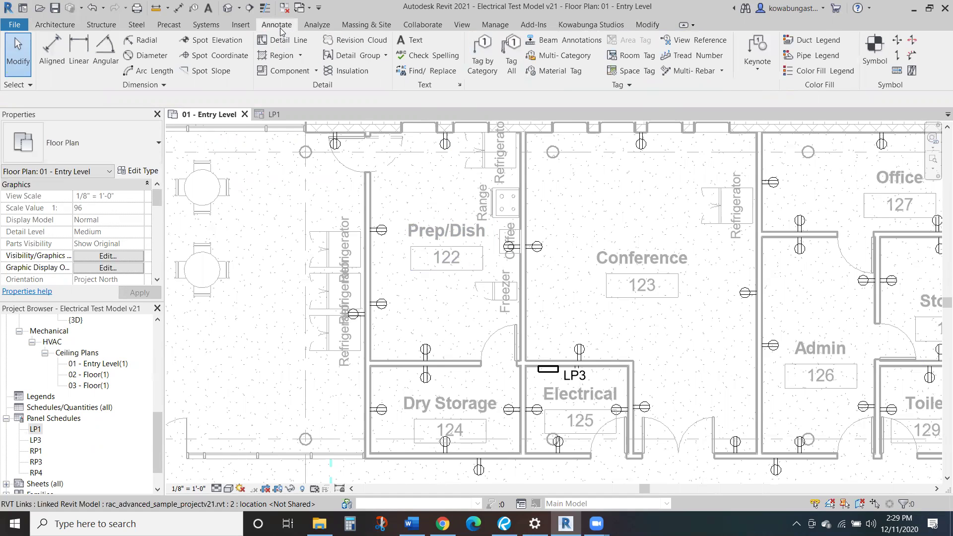
click(511, 60)
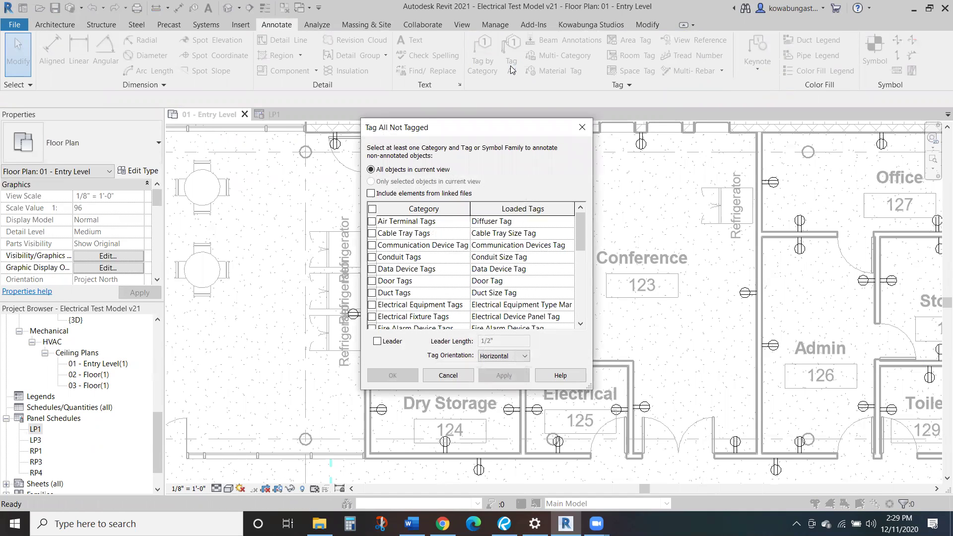
scroll(486, 268, down, 2)
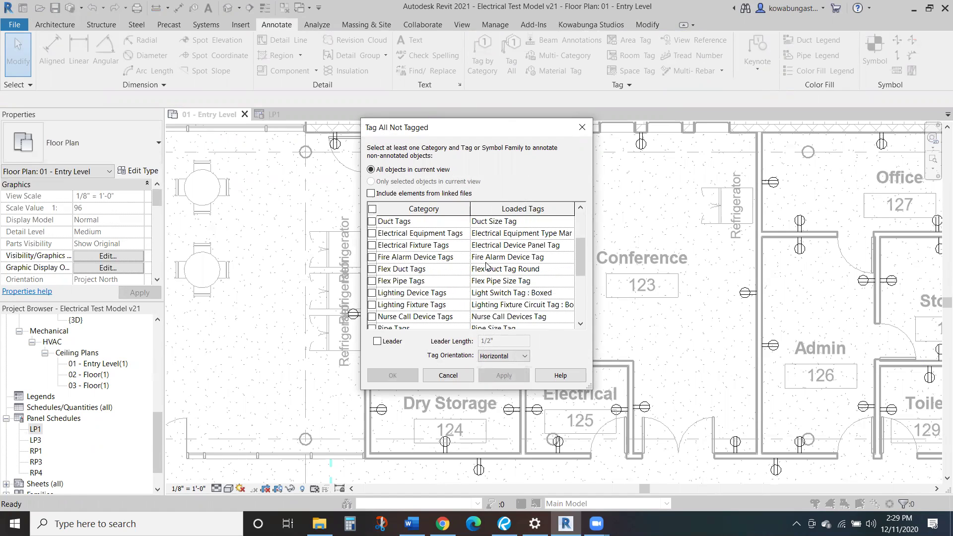
click(372, 245)
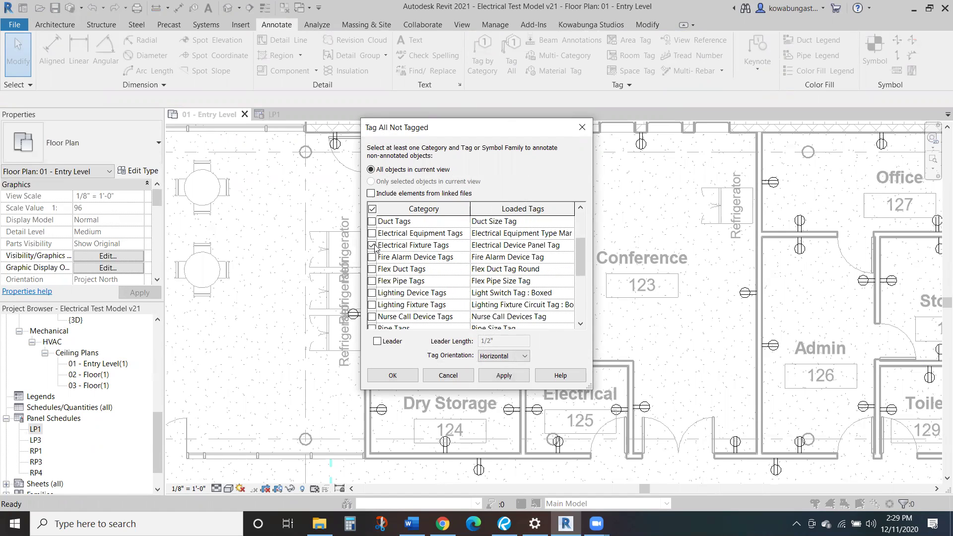
click(568, 246)
click(568, 247)
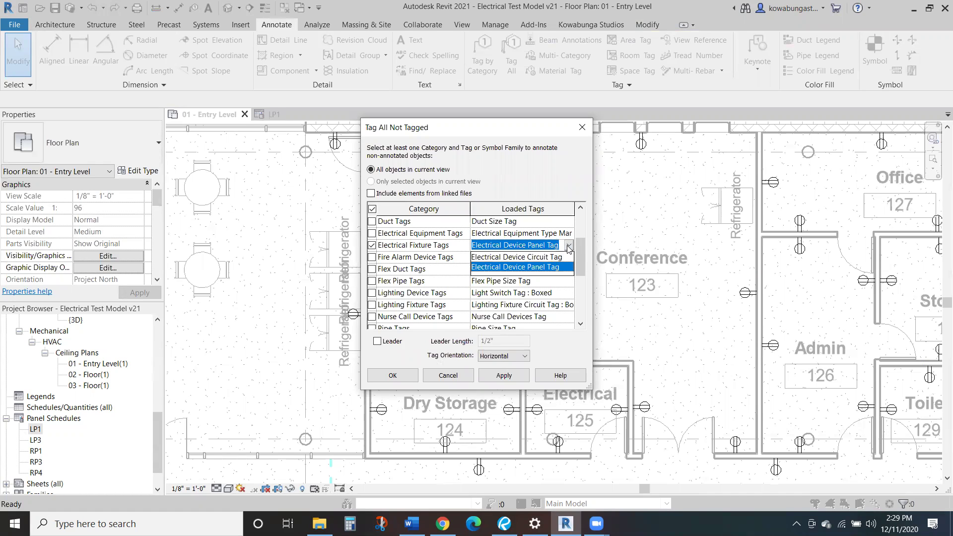
click(565, 258)
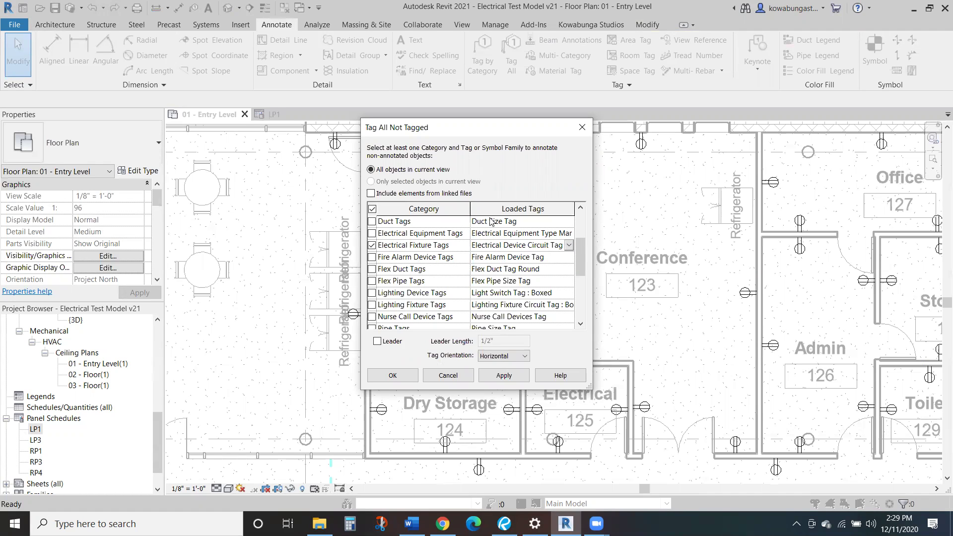
click(504, 375)
click(392, 375)
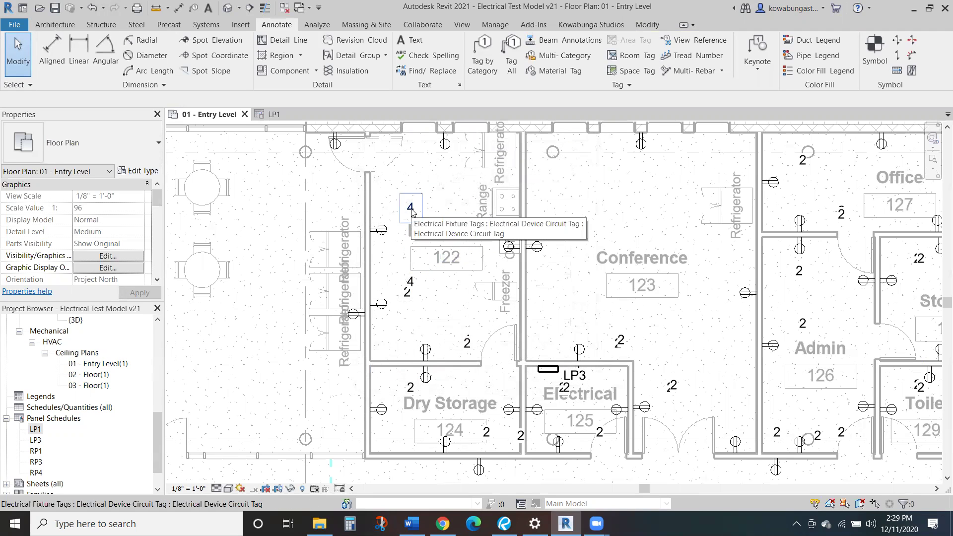
Step: Move the 4 and 2 tags from the top wall down into Prep/Dish
middle_drag(411, 211, 419, 249)
click(490, 149)
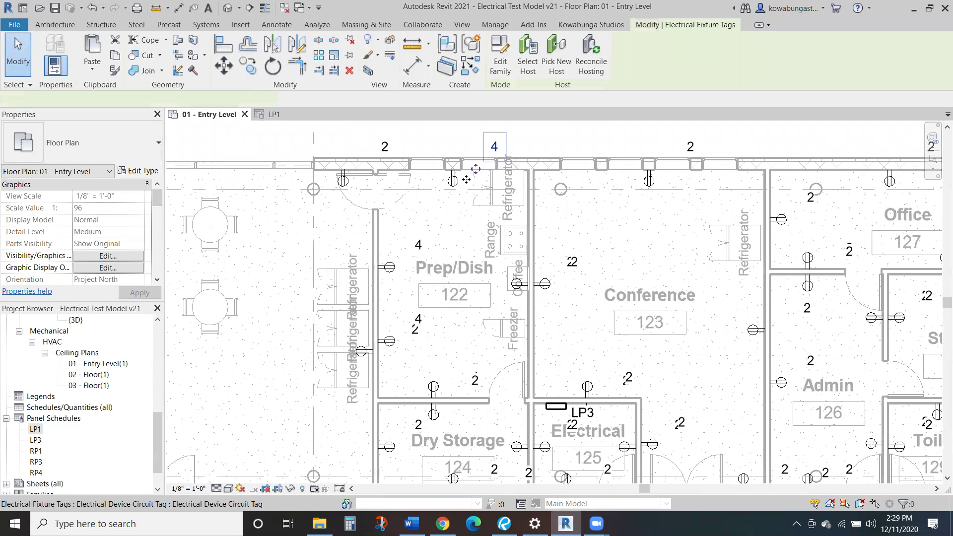
drag(490, 149, 457, 207)
click(375, 144)
click(385, 145)
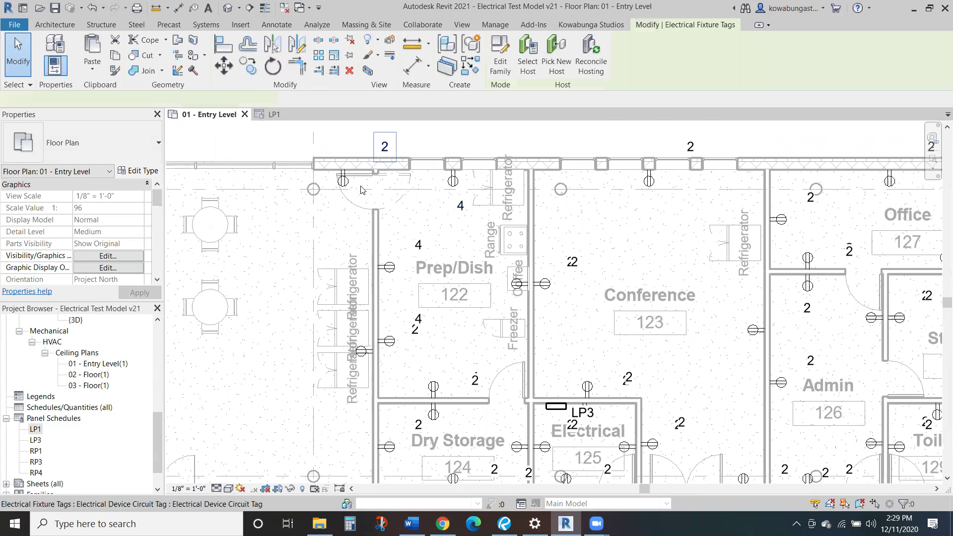
drag(385, 146, 359, 188)
click(400, 226)
Step: Reposition the 4 and 2 circuit tags beside their receptacles lower in Prep/Dish
click(410, 244)
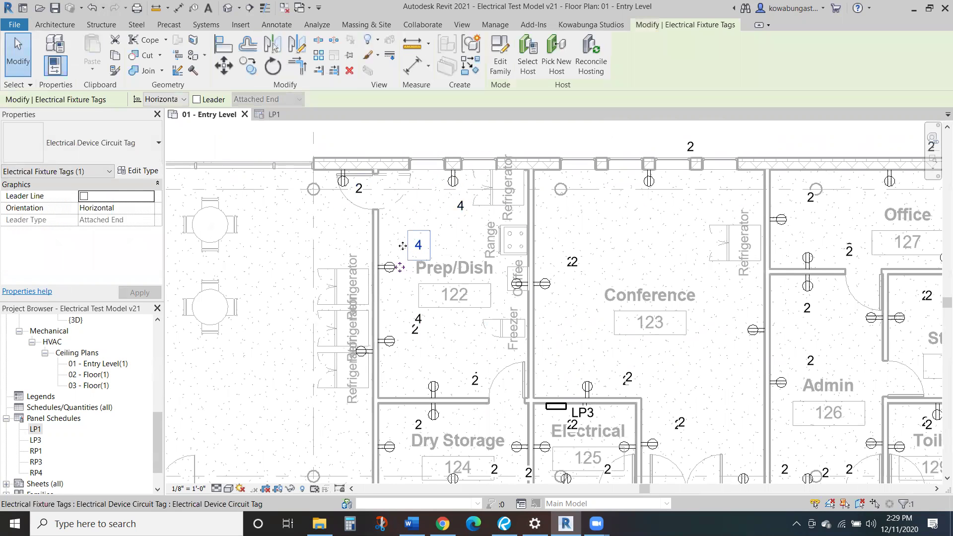
drag(408, 245, 395, 247)
click(399, 275)
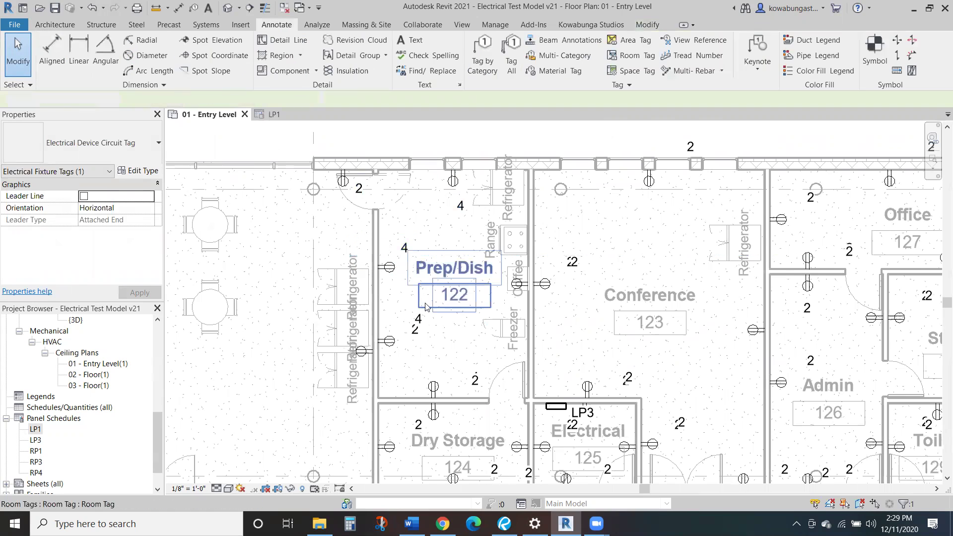
click(419, 339)
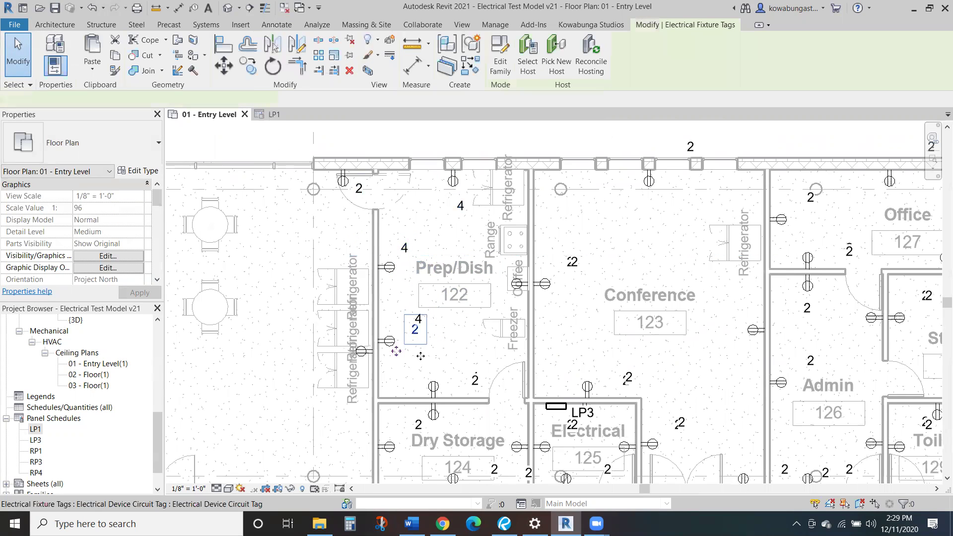
drag(419, 340, 376, 372)
click(392, 364)
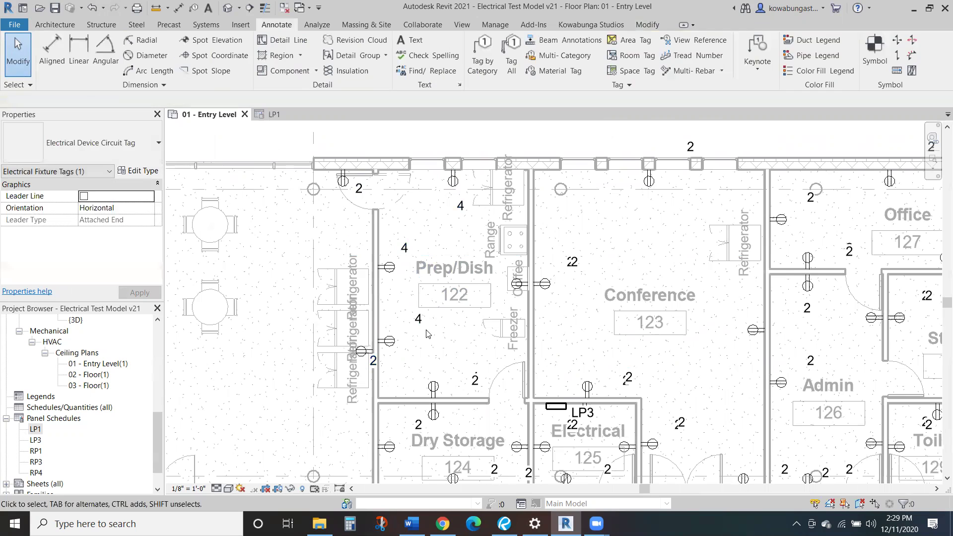
click(404, 342)
drag(404, 341, 391, 353)
click(407, 362)
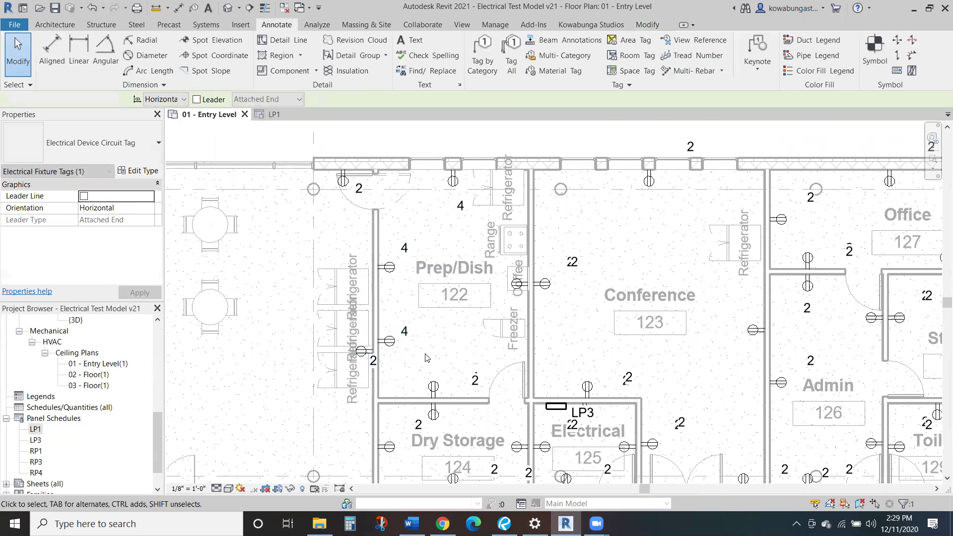
Step: Separate the overlapping tags, placing the 2 tag below the wall and reselecting the 4 tag
click(474, 380)
drag(435, 381, 421, 379)
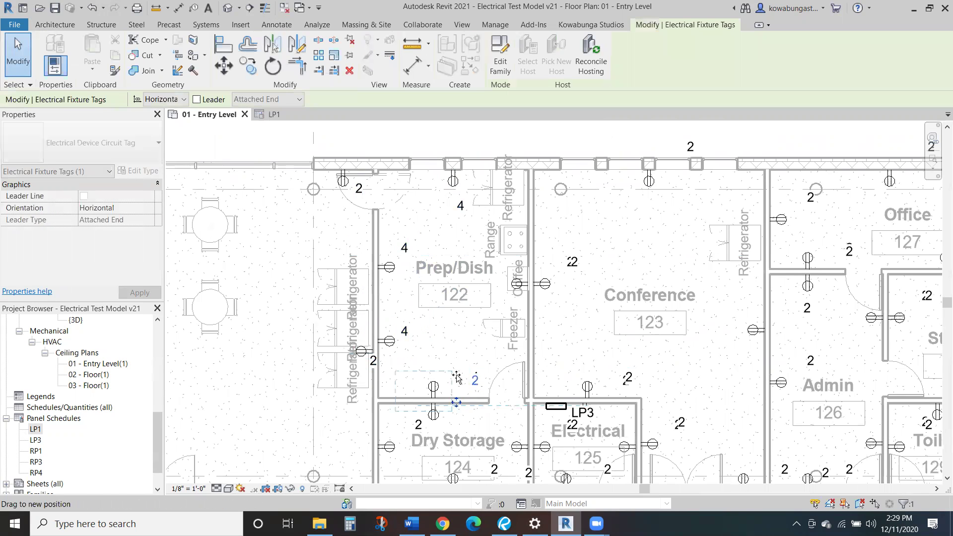
click(441, 364)
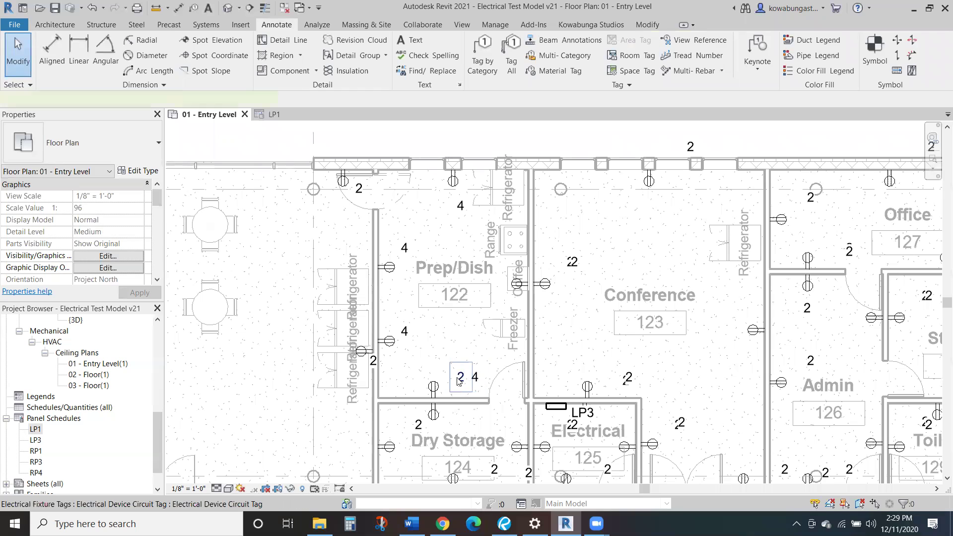
click(460, 378)
drag(442, 398, 440, 428)
key(Escape)
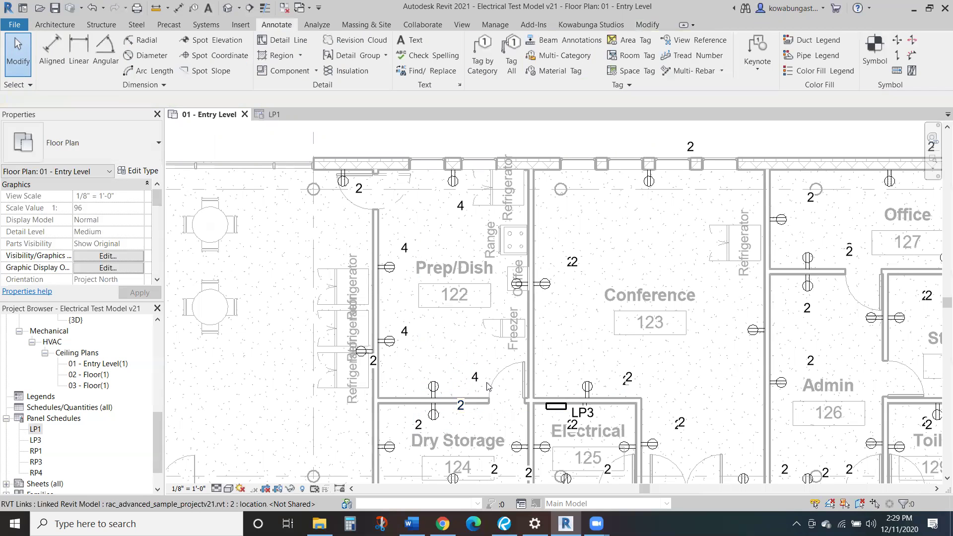
drag(474, 377, 449, 376)
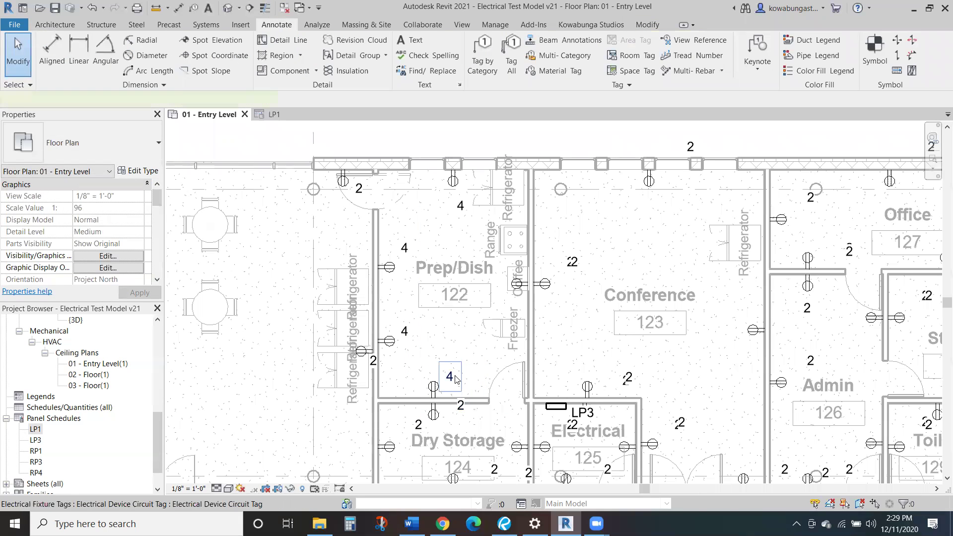
click(449, 376)
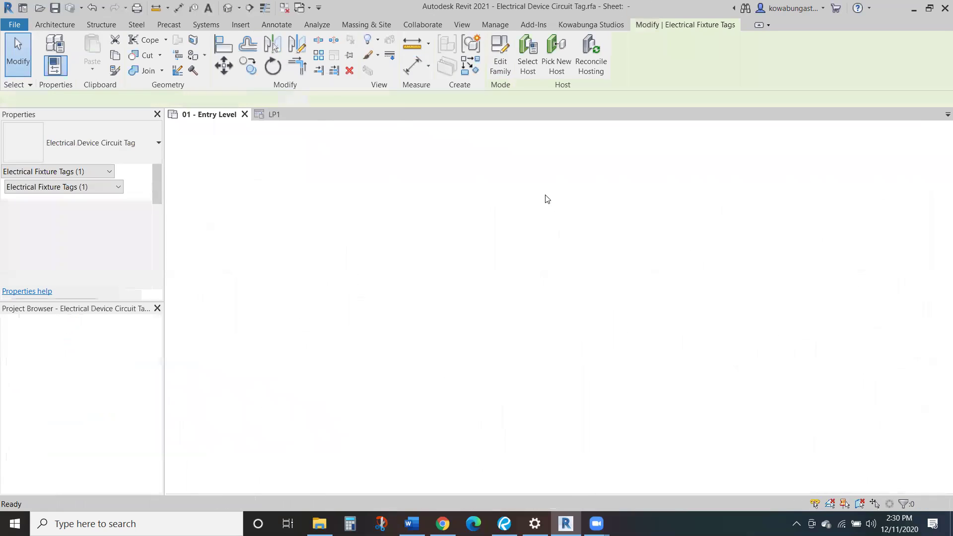
Step: Add Panel ahead of Circuit Number in the tag label, with a '-' suffix
click(532, 294)
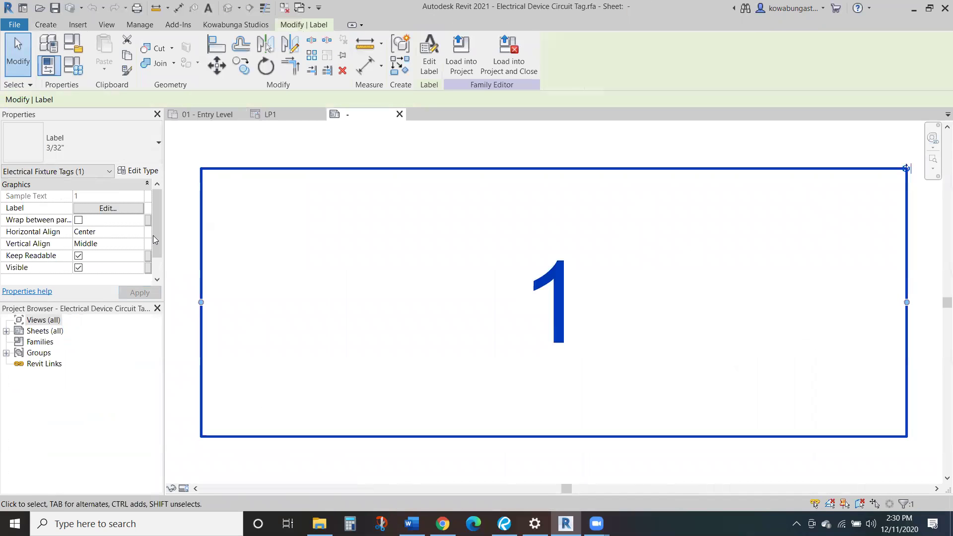
click(107, 208)
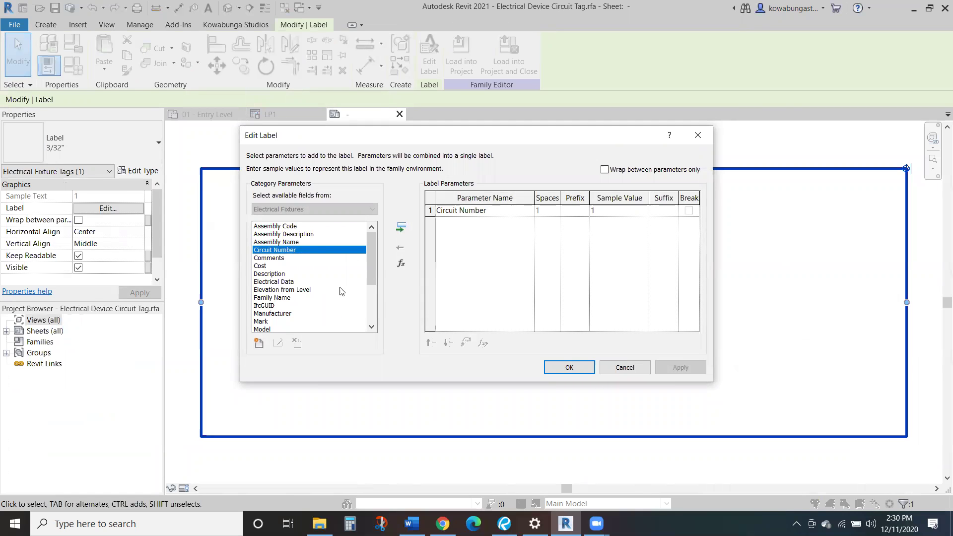
drag(368, 265, 306, 320)
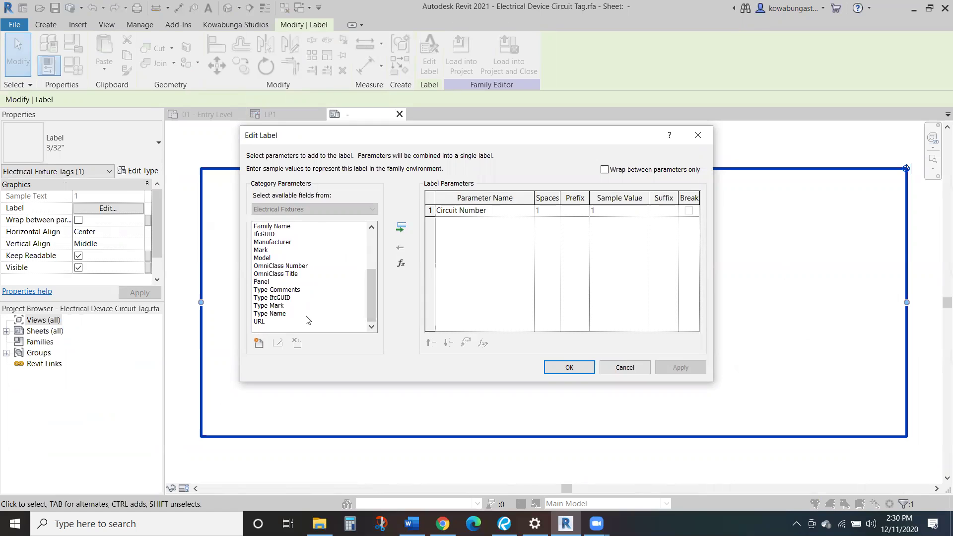
click(298, 282)
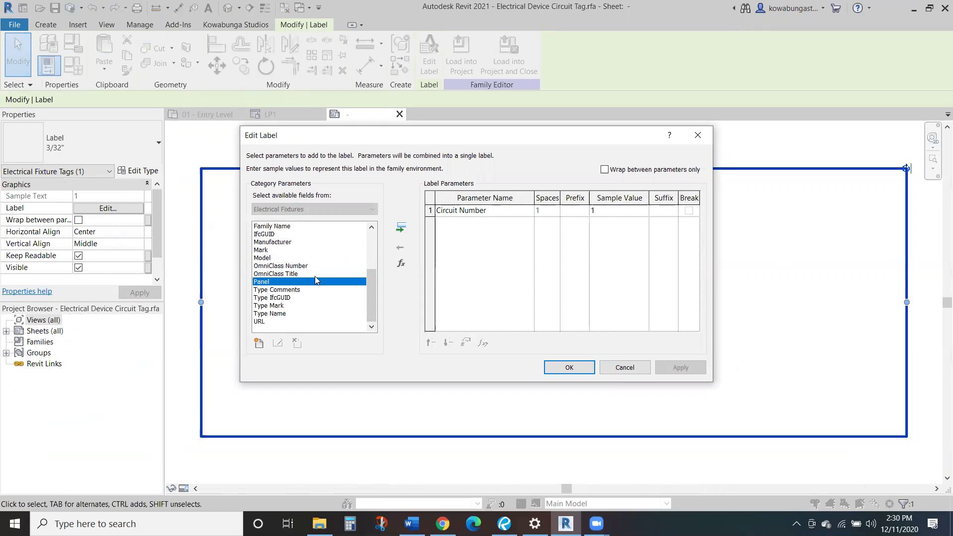
click(401, 228)
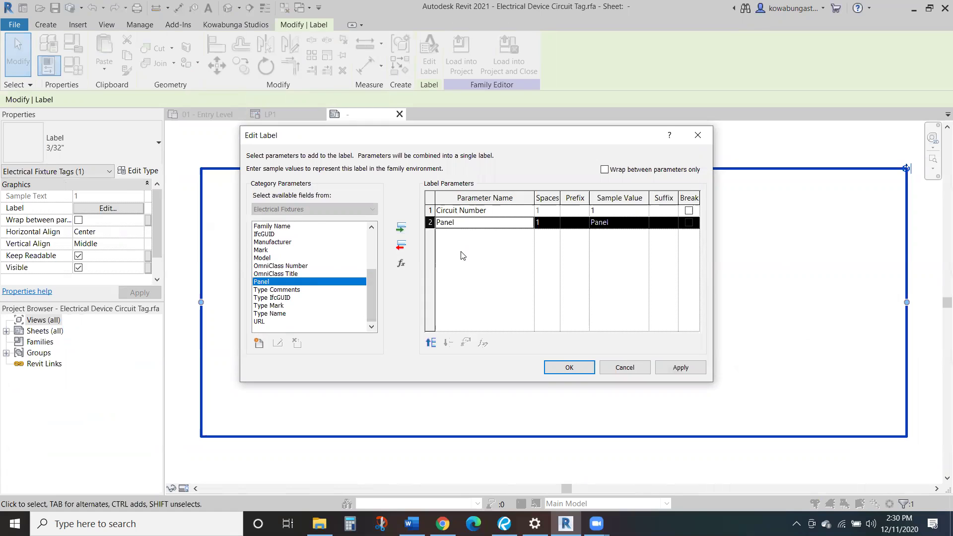
click(430, 343)
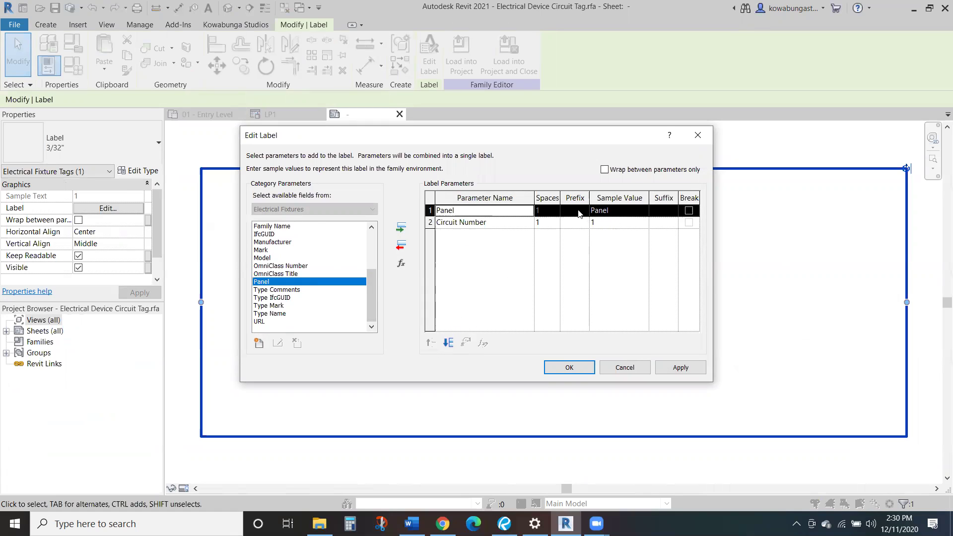
click(658, 211)
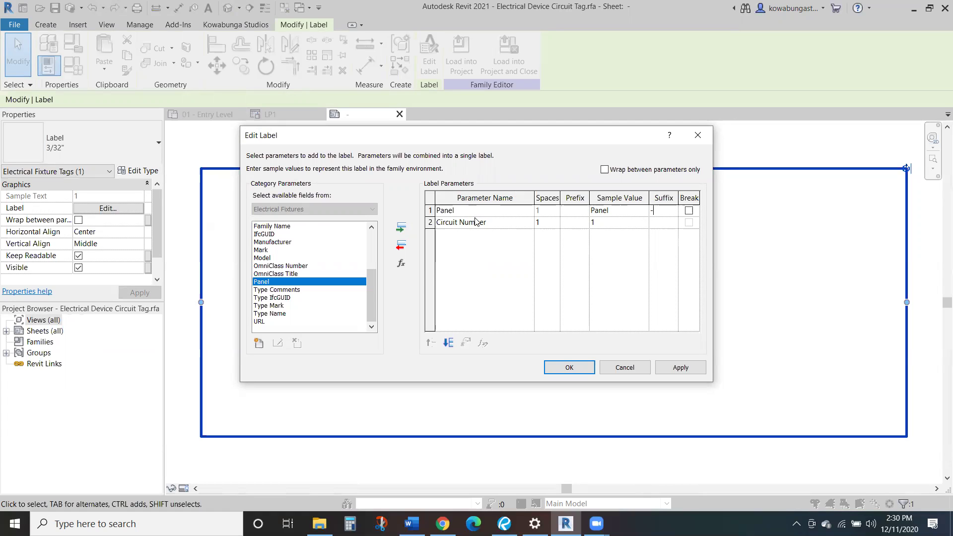
click(569, 367)
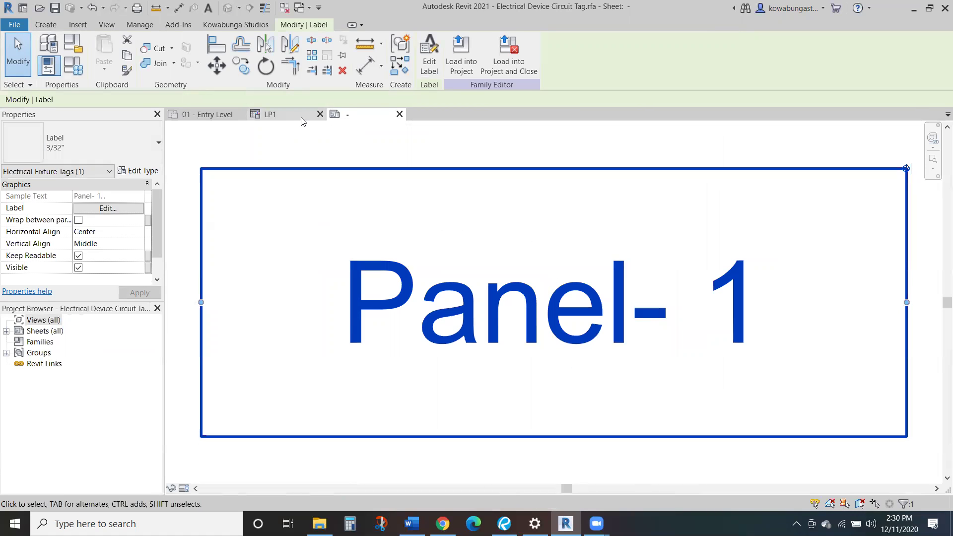
Step: Edit the Panel suffix in the label to add spaces around the dash
click(130, 208)
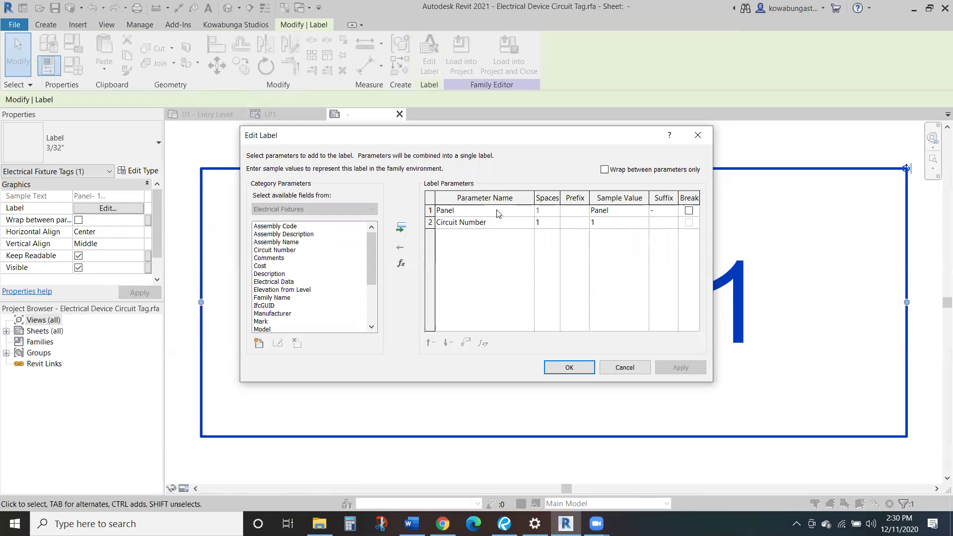
click(651, 213)
click(574, 367)
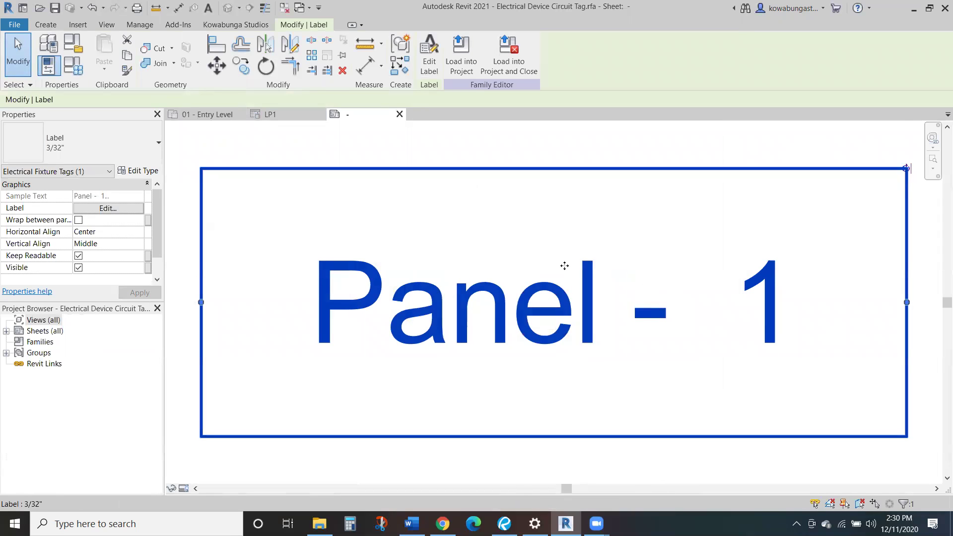
double_click(574, 225)
click(664, 214)
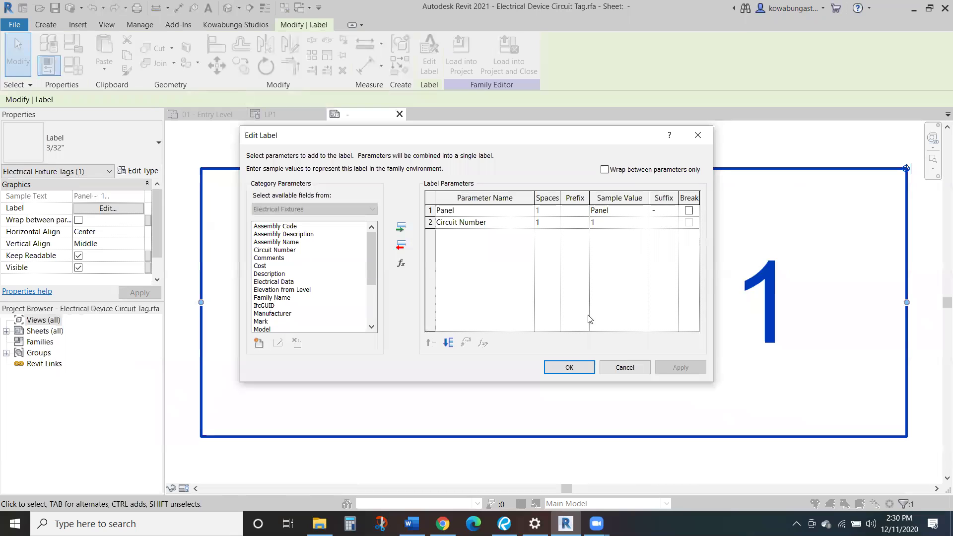
click(569, 367)
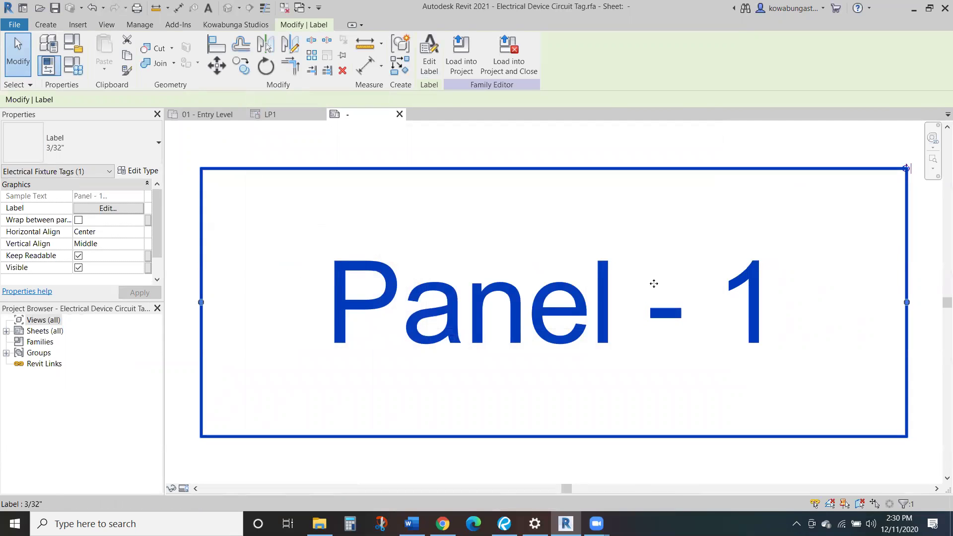
Step: Load the tag into the project without saving, overwriting the existing version and parameters
click(527, 62)
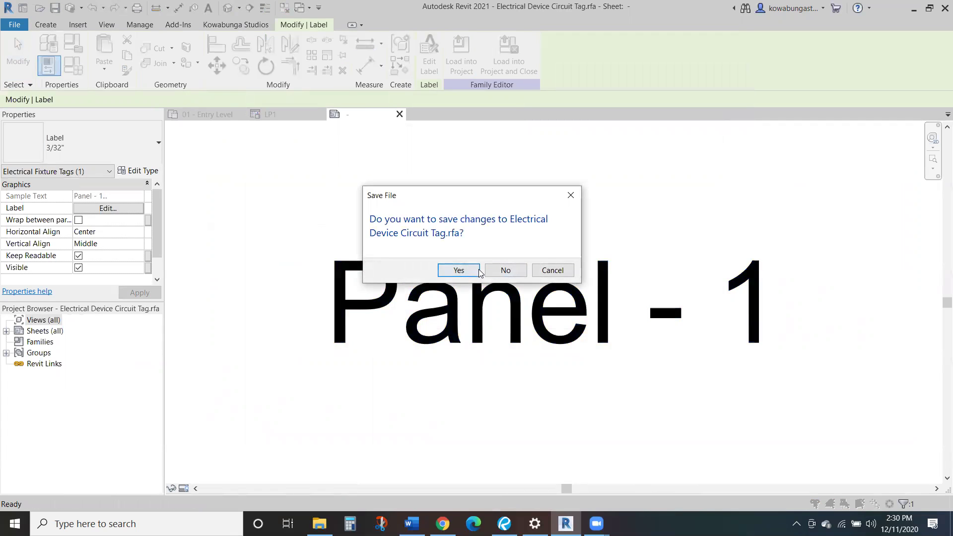
click(496, 268)
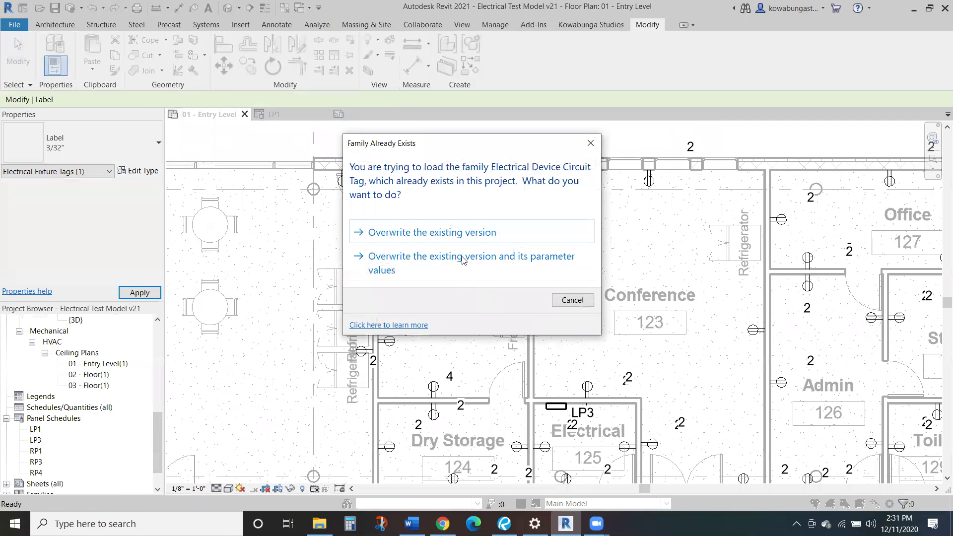
click(462, 260)
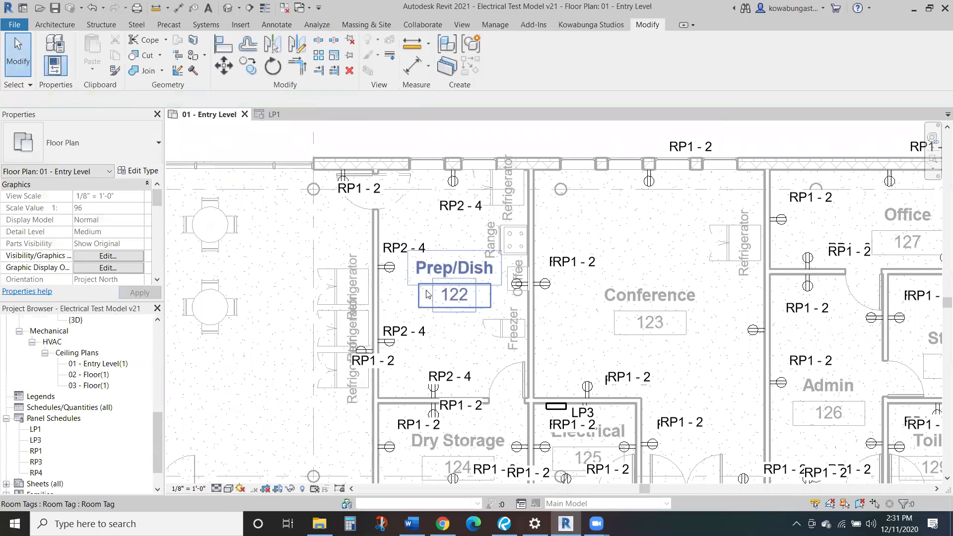
Step: Drag the RP1 - 2 and another tag clear, and place RP2 - 4 beside its Prep/Dish receptacle
click(591, 263)
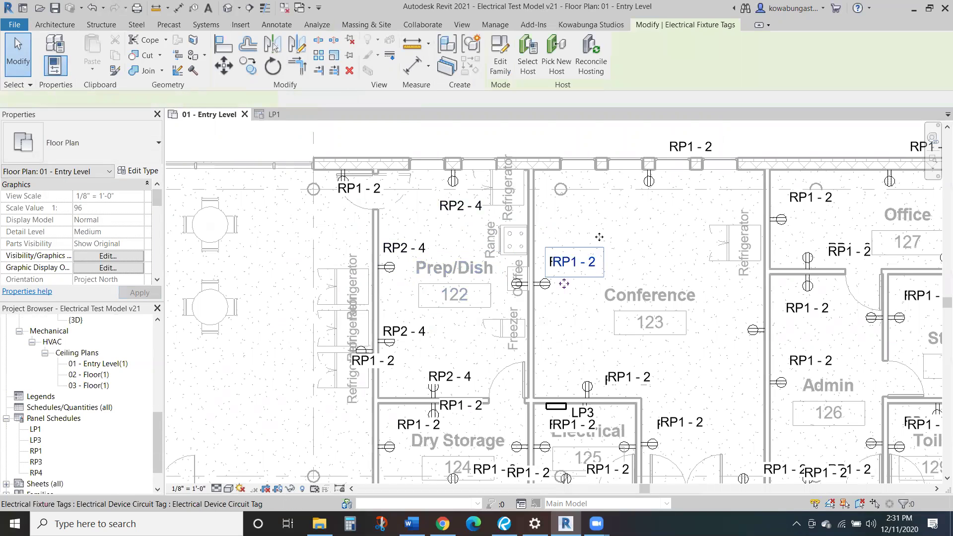
drag(591, 263, 600, 293)
drag(581, 234, 535, 308)
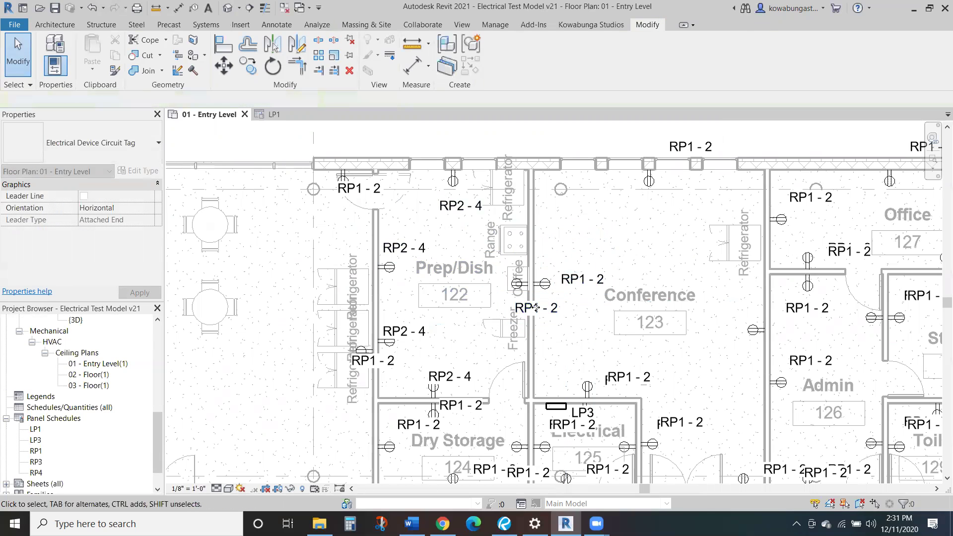
click(421, 329)
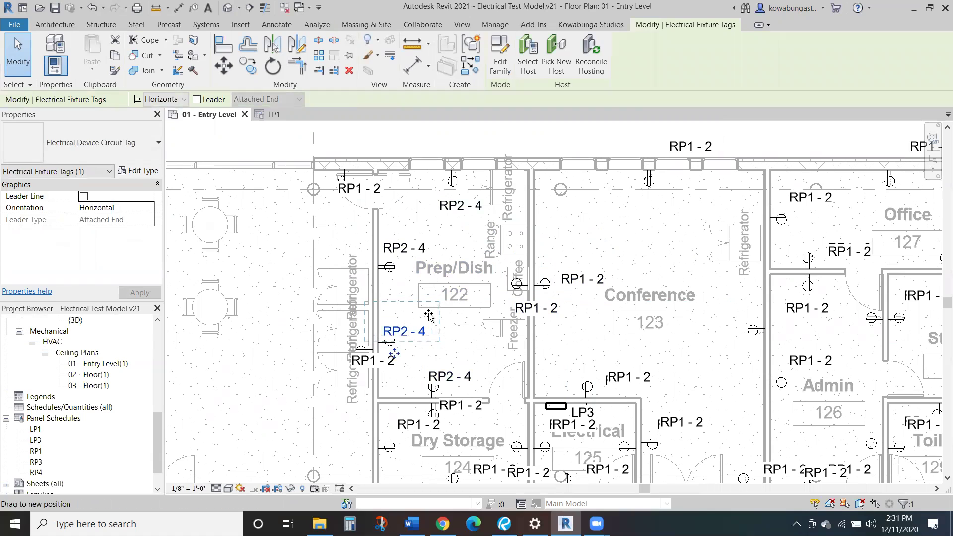
drag(422, 335, 430, 319)
click(418, 329)
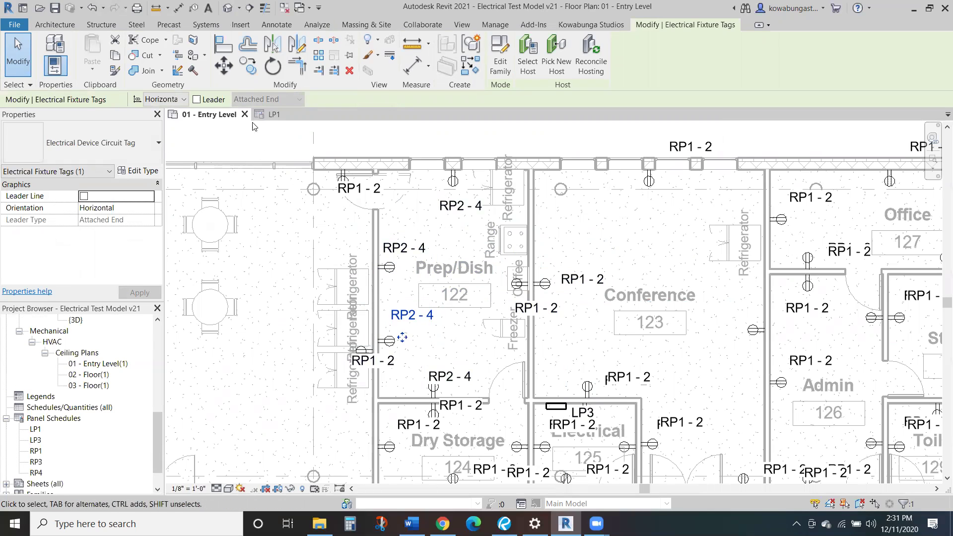
Step: In the tag family, add Circuit Number with the prefix 'CKT.' to the label
click(499, 70)
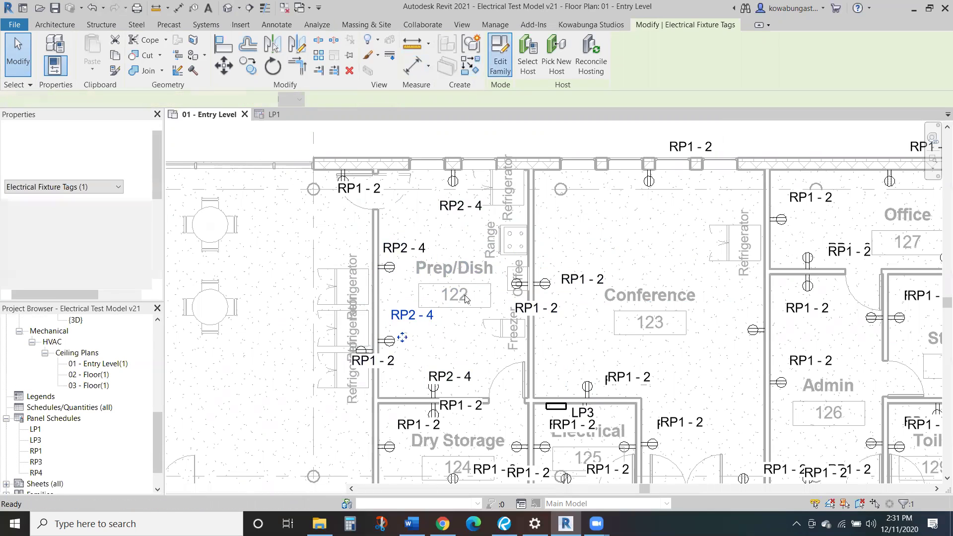
click(404, 312)
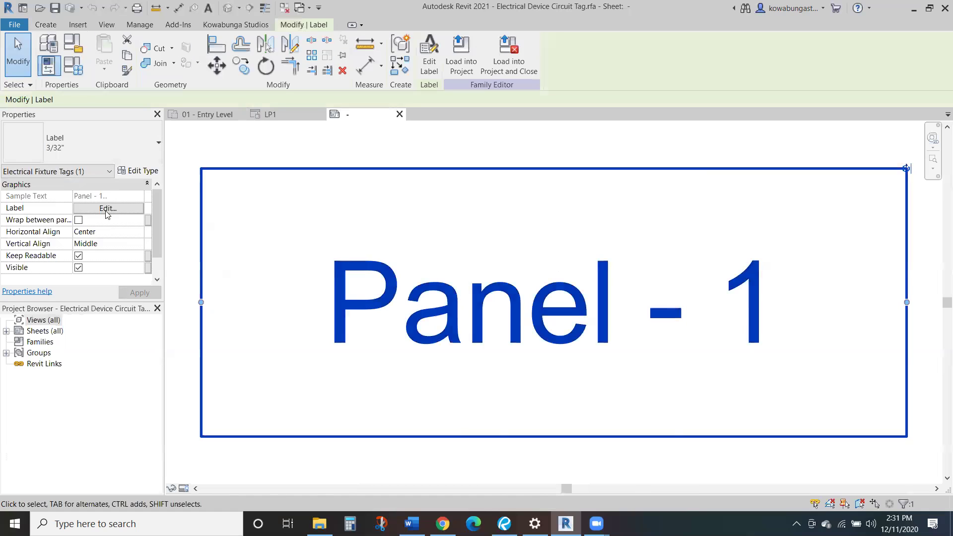
click(107, 208)
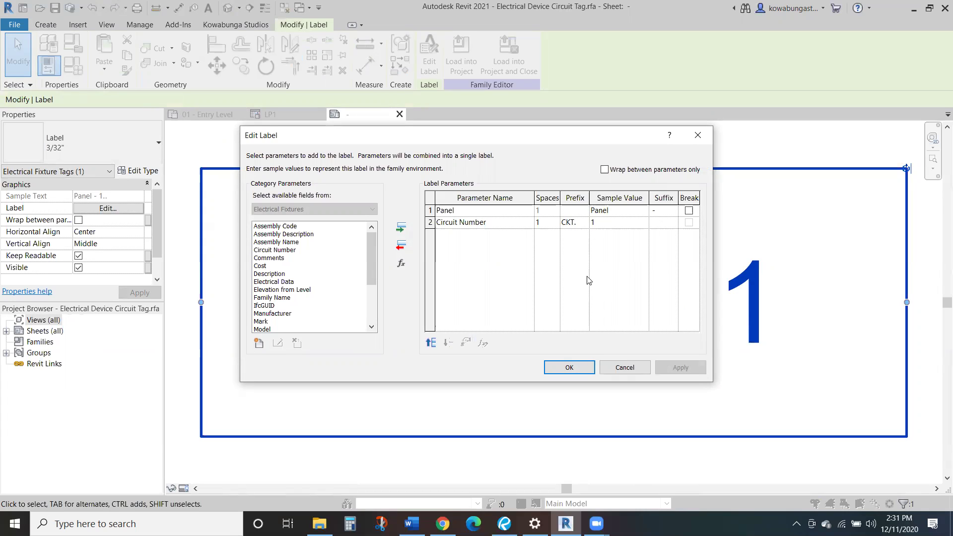
click(565, 368)
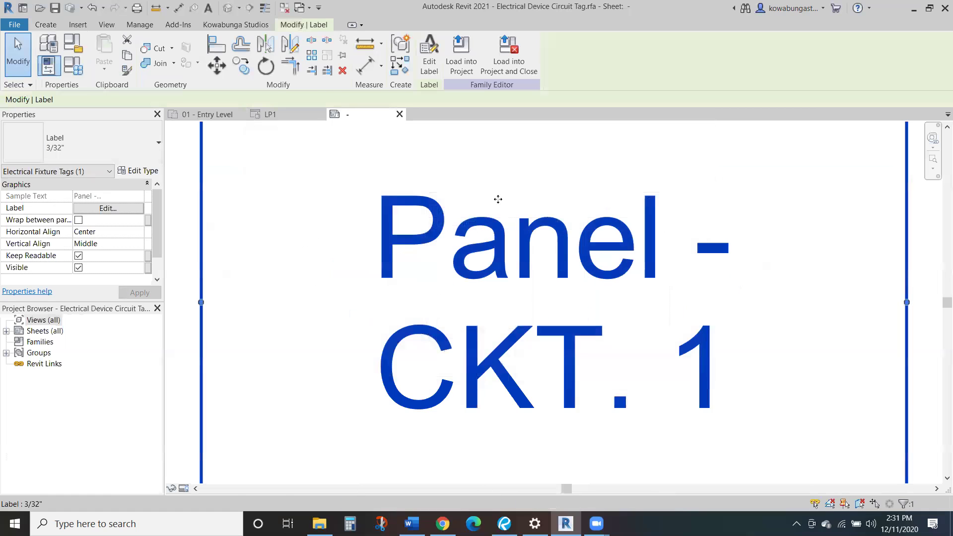
Step: Reload the tag into the project without saving, overwriting the existing family
click(510, 75)
click(516, 272)
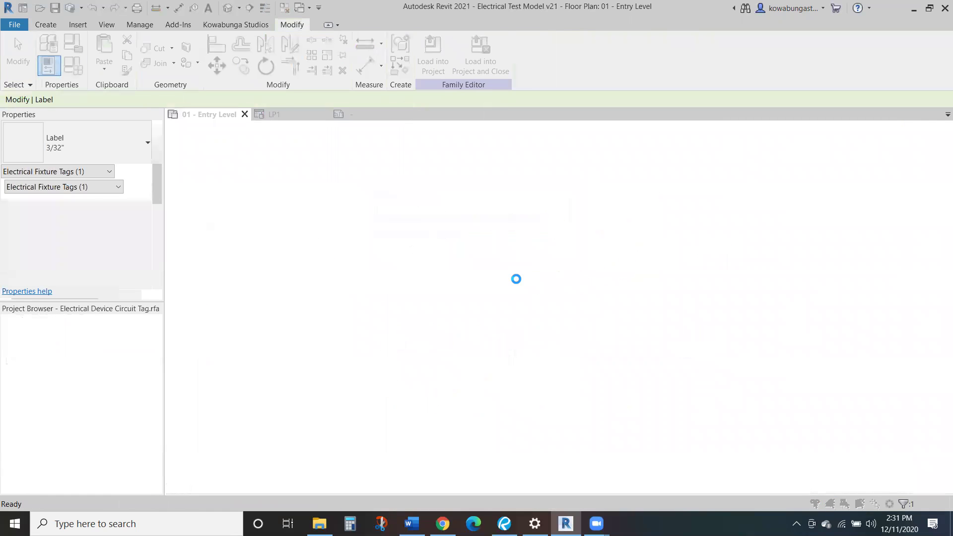
click(451, 272)
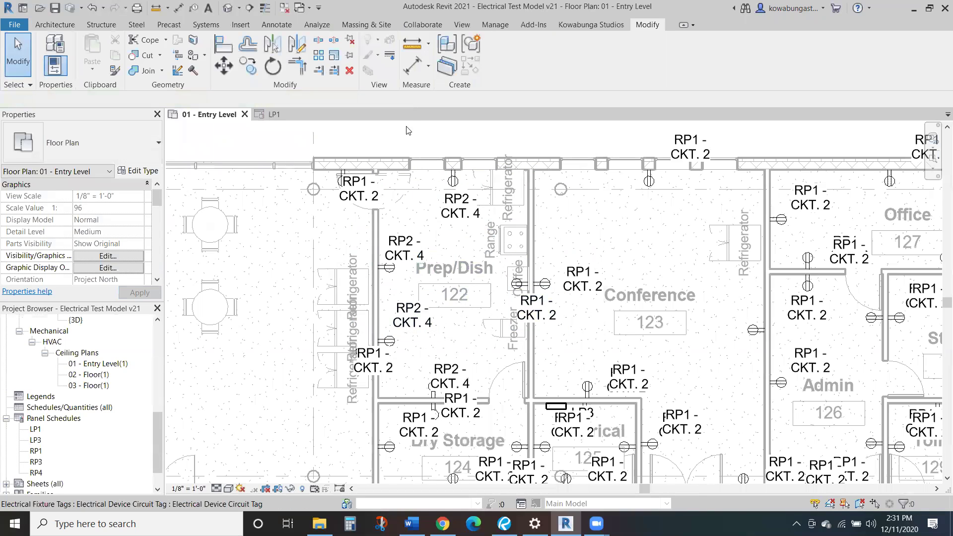
Step: Widen the Panel - CKT. label in the tag family so its text fits on one line
click(412, 315)
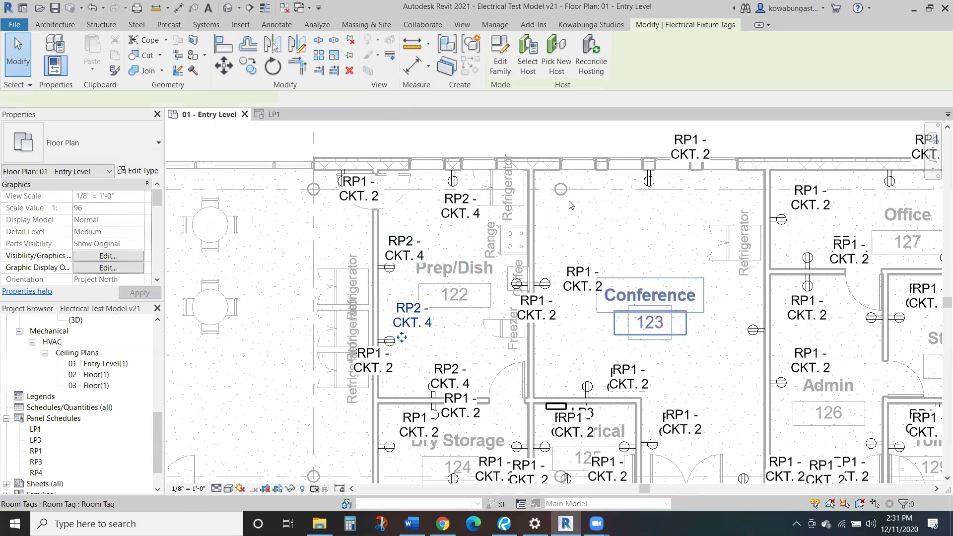
click(513, 68)
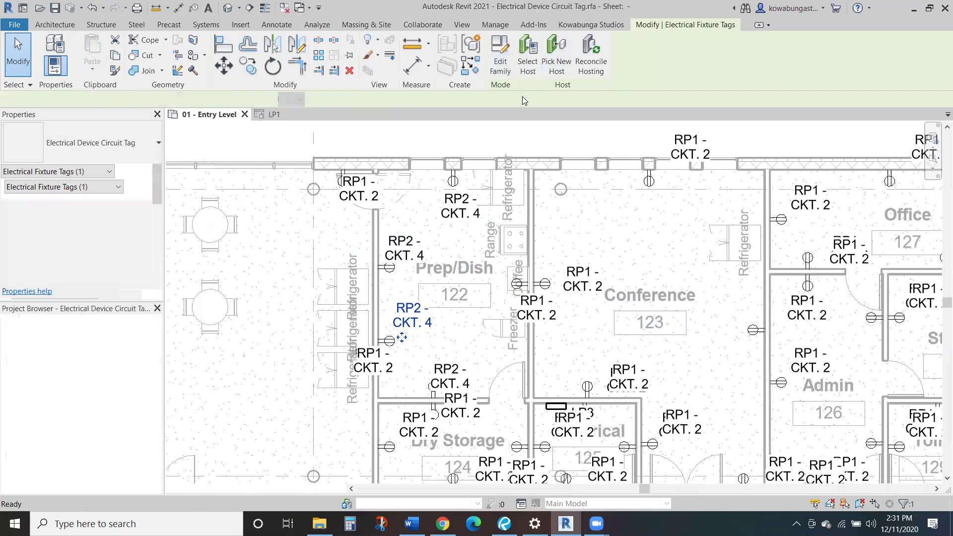
click(670, 256)
scroll(671, 257, down, 3)
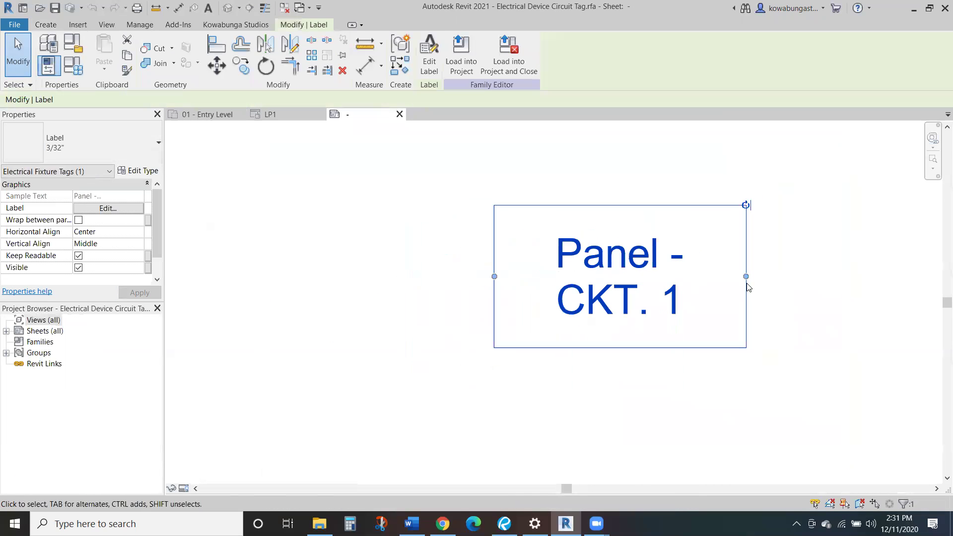
drag(753, 279, 809, 276)
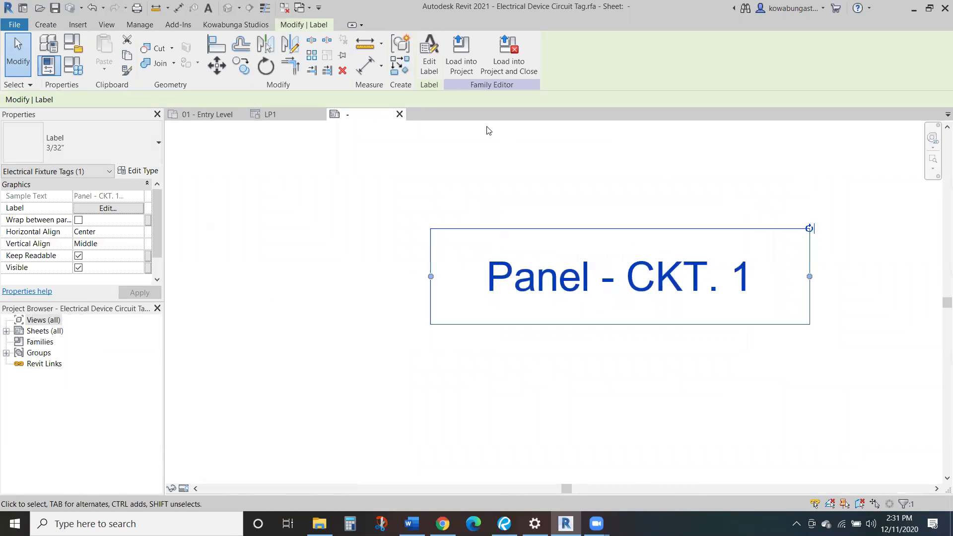
drag(430, 276, 465, 276)
Step: Load the revised tag into the project without saving, overwriting the existing family
click(508, 55)
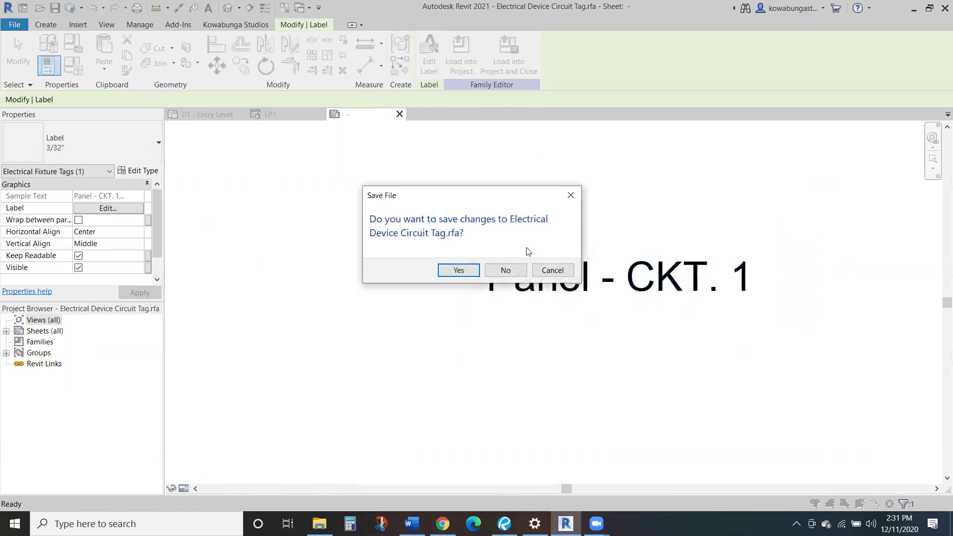
click(507, 269)
click(464, 272)
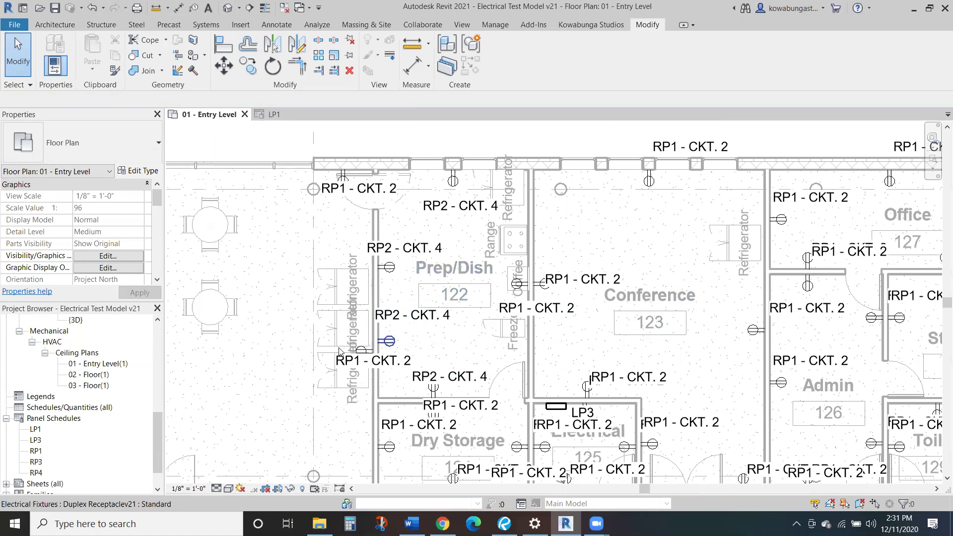
Step: Select all instances of the circuit tag in the entire project and delete them
scroll(429, 353, up, 2)
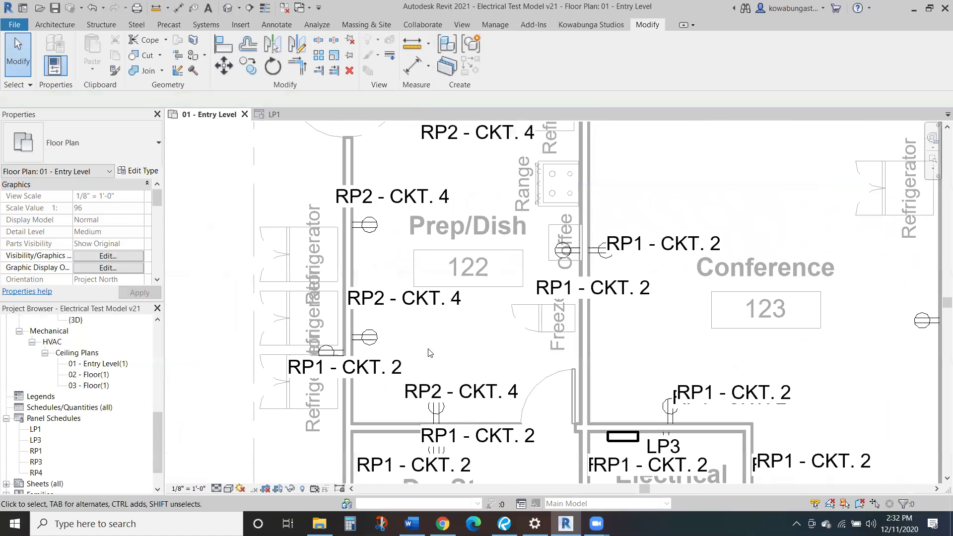
click(411, 305)
right_click(415, 304)
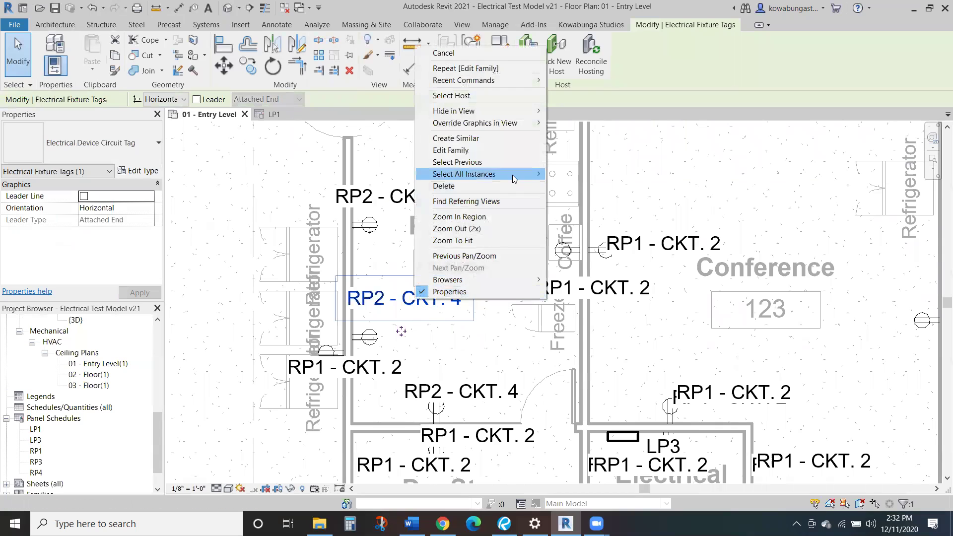
mouse_move(512, 175)
click(629, 187)
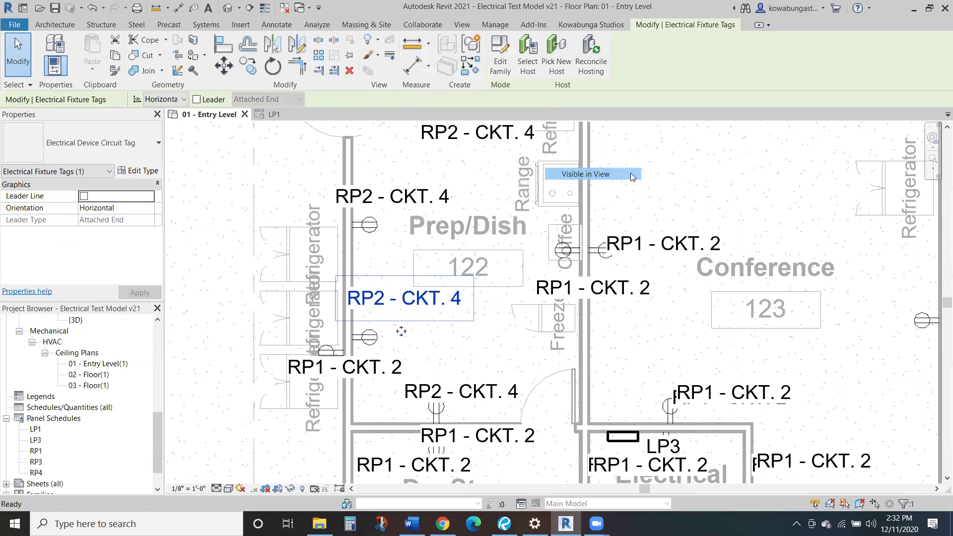
key(Delete)
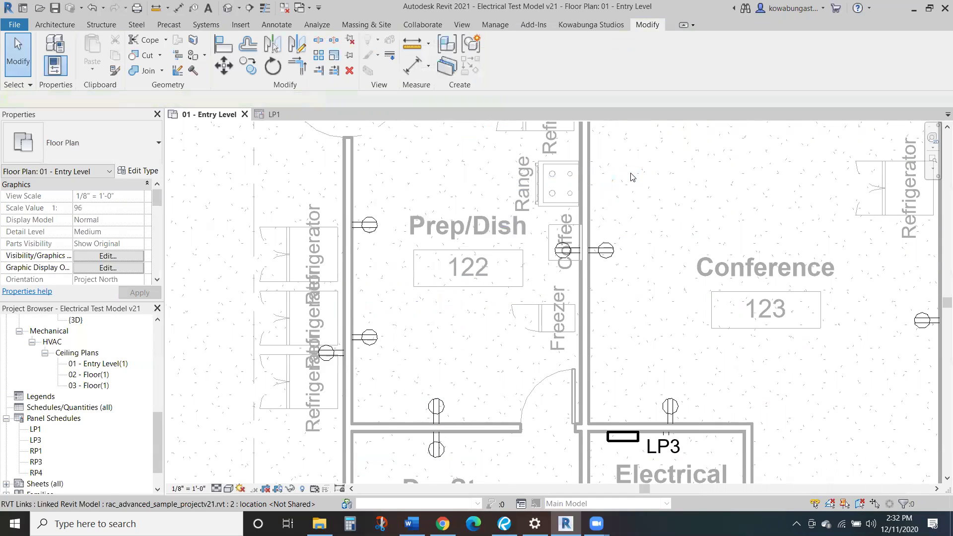
Step: Convert circuit 4's Prep/Dish wiring to arc wires, then select the home-run wire
key(Tab)
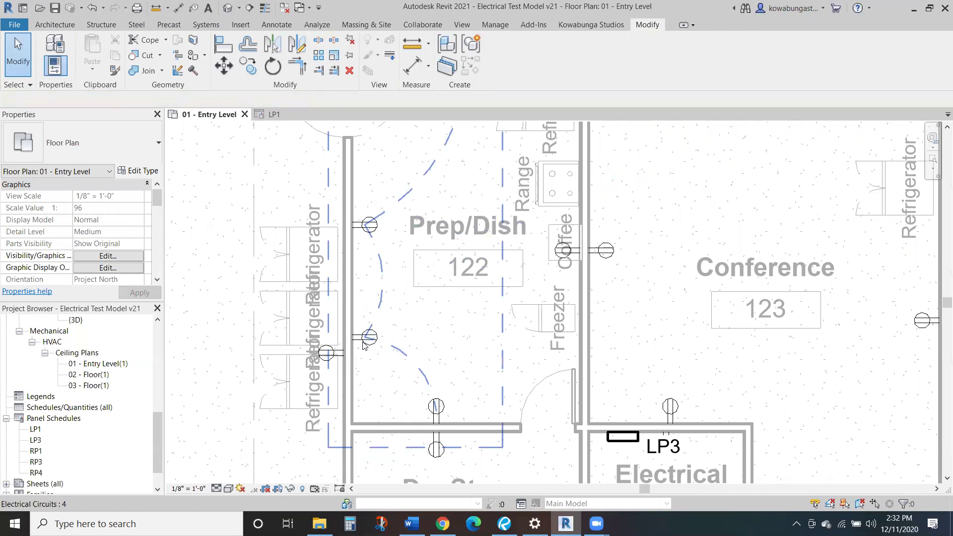
click(373, 341)
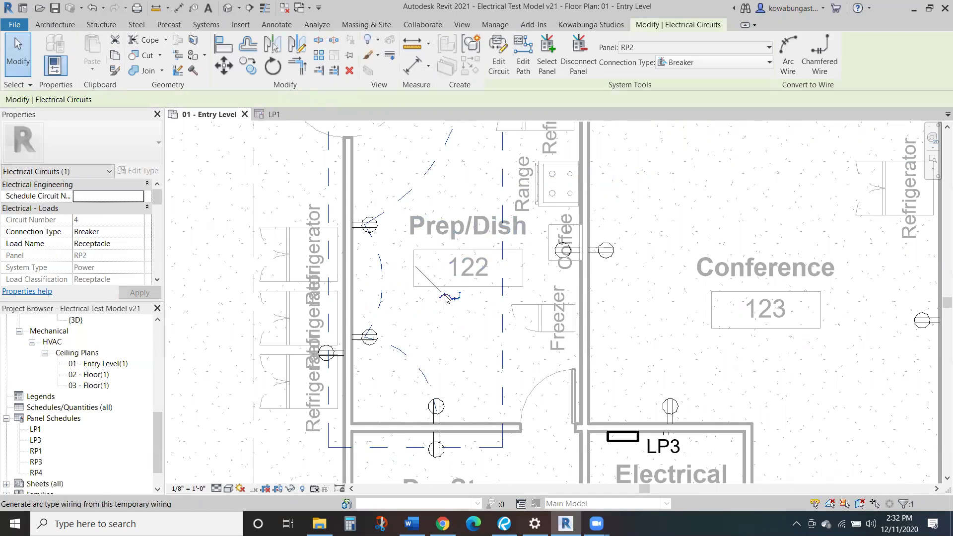
click(788, 52)
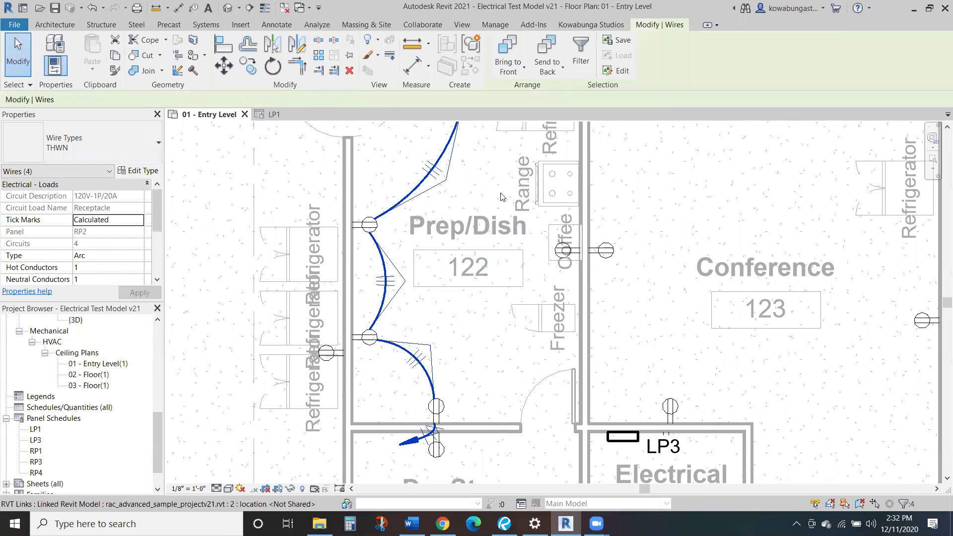
scroll(403, 291, down, 2)
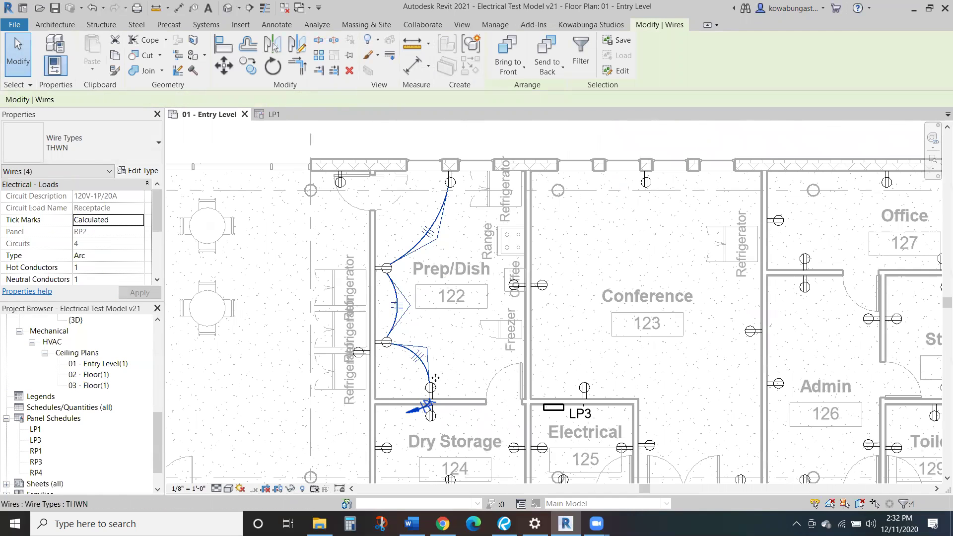
click(457, 365)
click(407, 412)
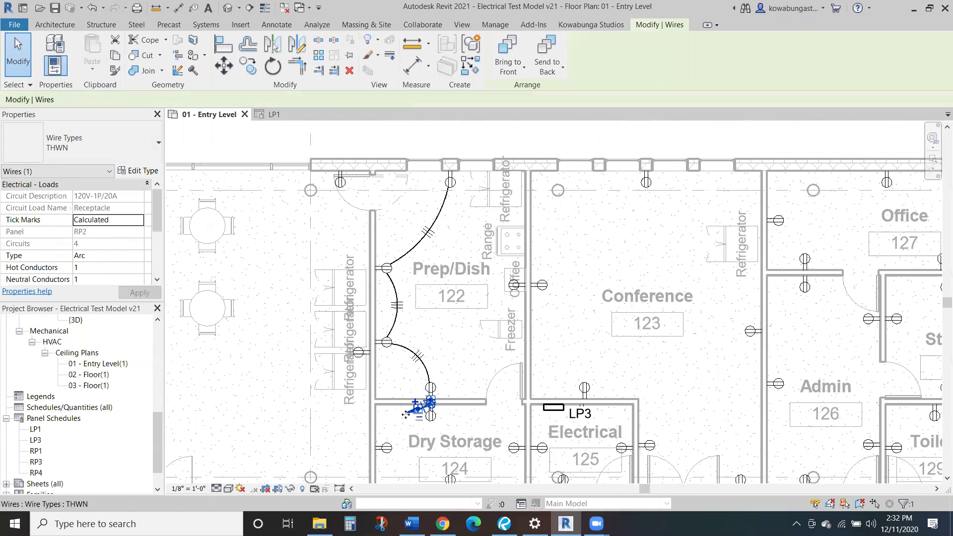
Step: Tag the receptacle by the Prep/Dish door using Tag by Category (TG), moving the tag down and left
key(t)
key(g)
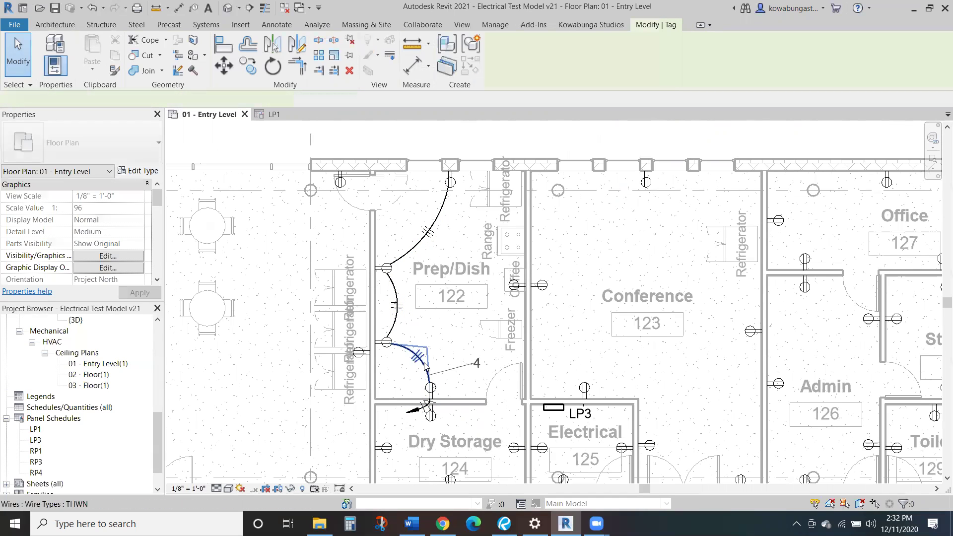
click(433, 395)
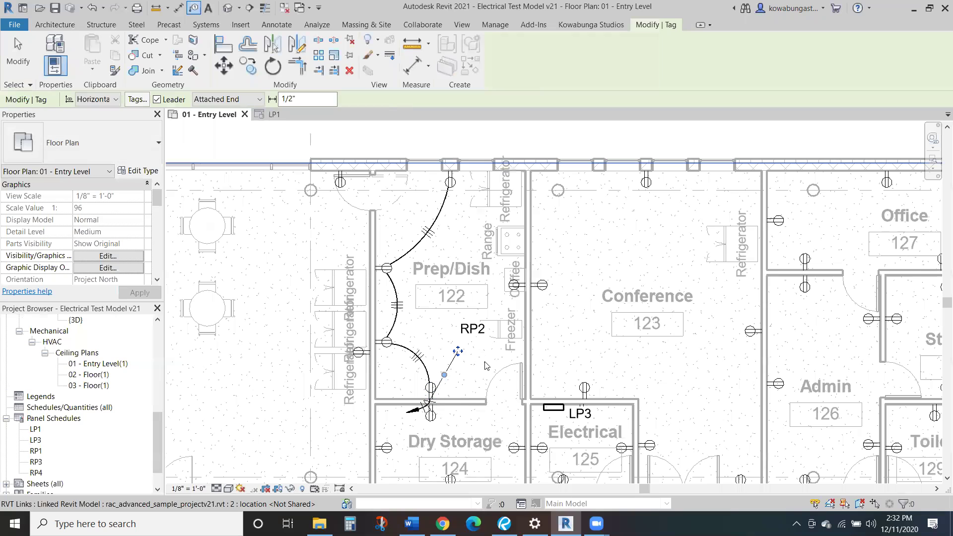
key(Escape)
drag(477, 347, 395, 398)
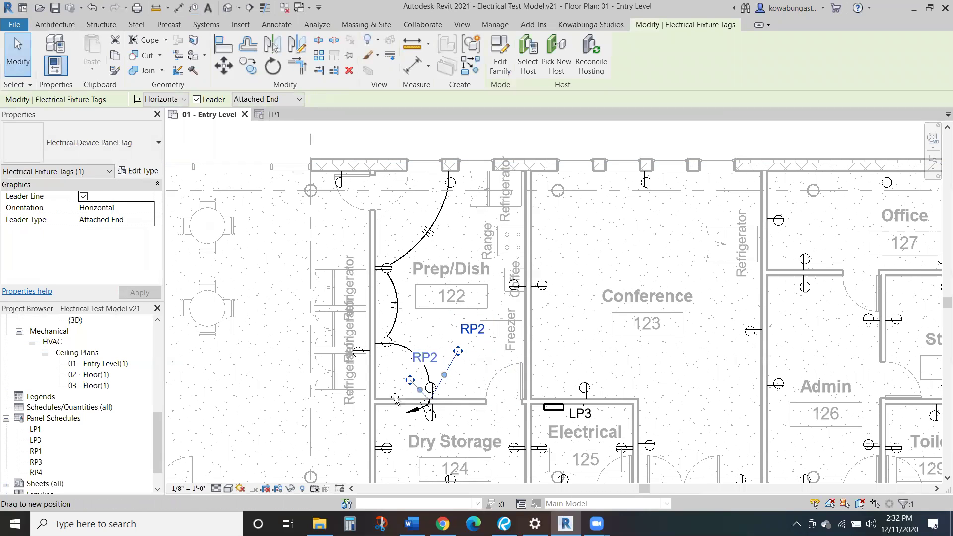
drag(342, 435, 328, 435)
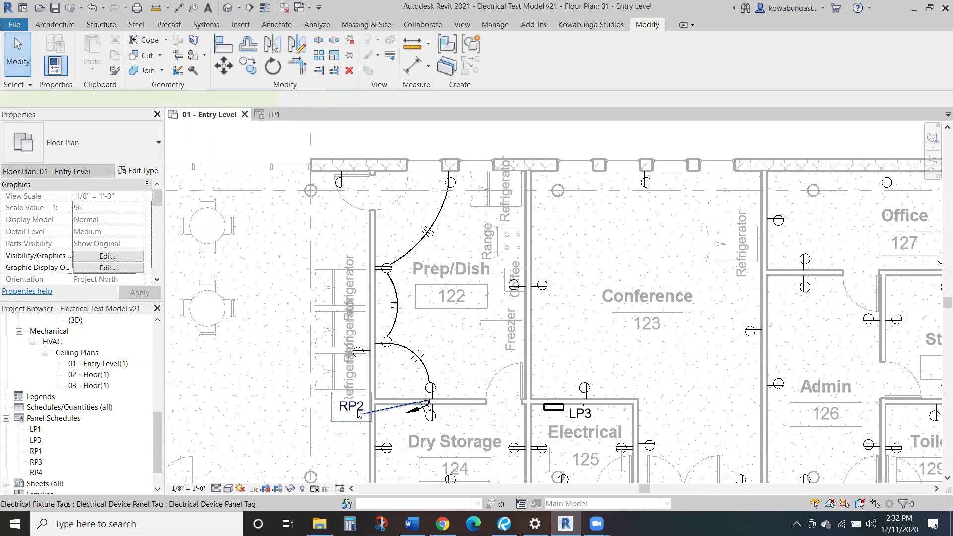
Step: Change the tag to Electrical Device Circuit Tag so it reads 'RP2 - CKT. 4', then move it below the door
click(352, 406)
click(103, 158)
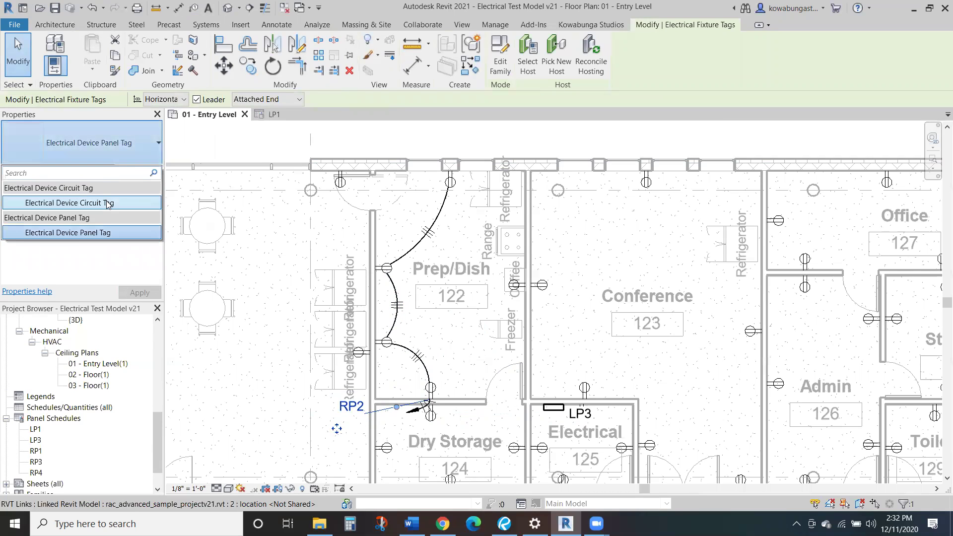
click(69, 202)
click(328, 434)
drag(333, 414, 322, 435)
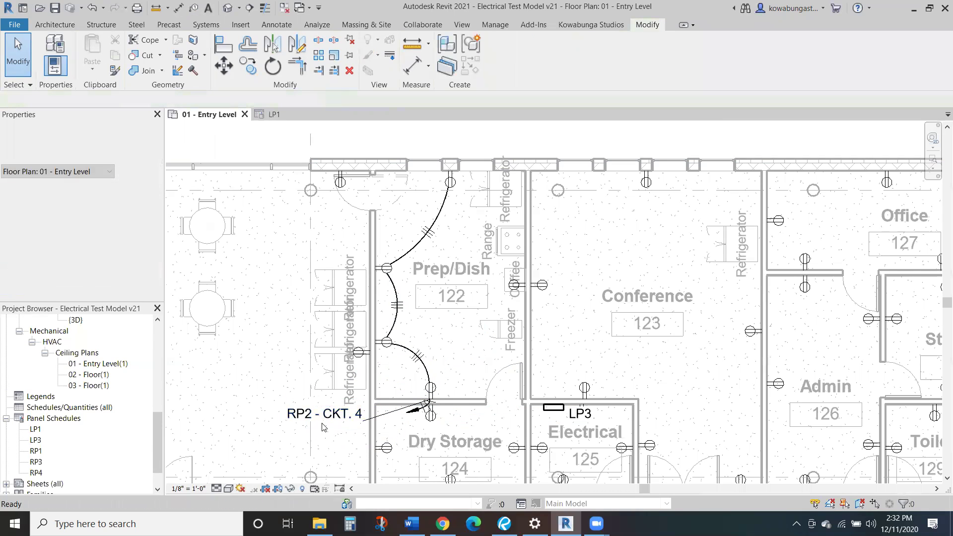
key(Escape)
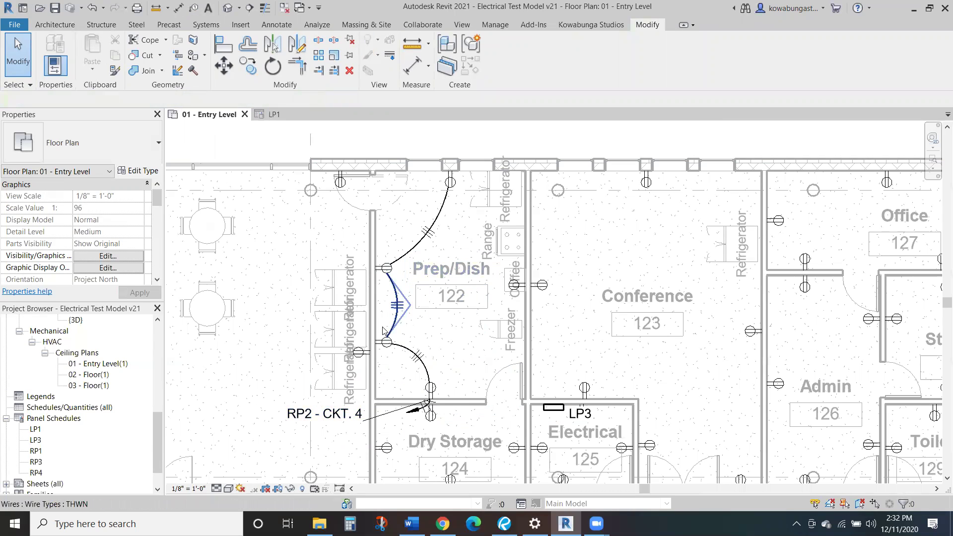
Step: Delete the two Prep/Dish wires and the home-run wire near the RP2 - CKT. 4 tag
click(416, 250)
ctrl+click(400, 305)
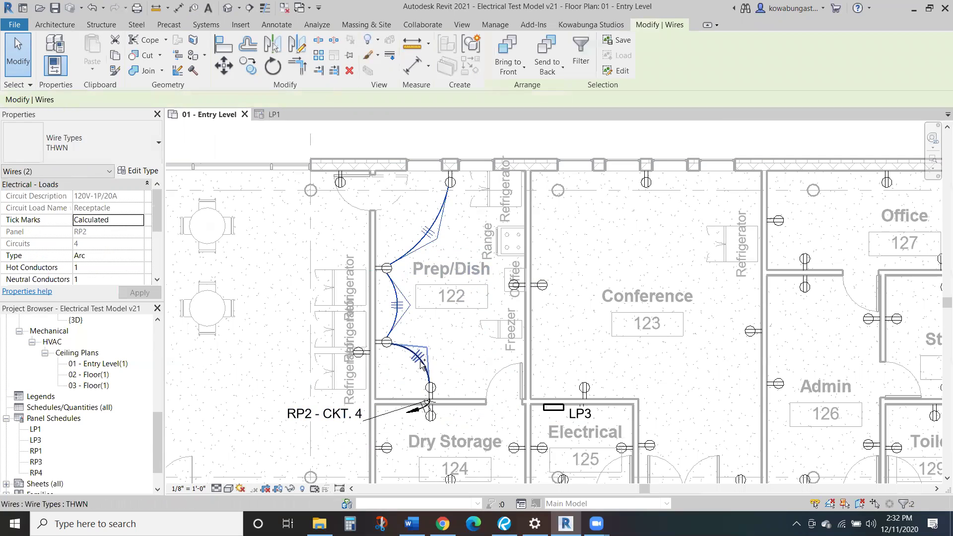
key(Delete)
click(415, 411)
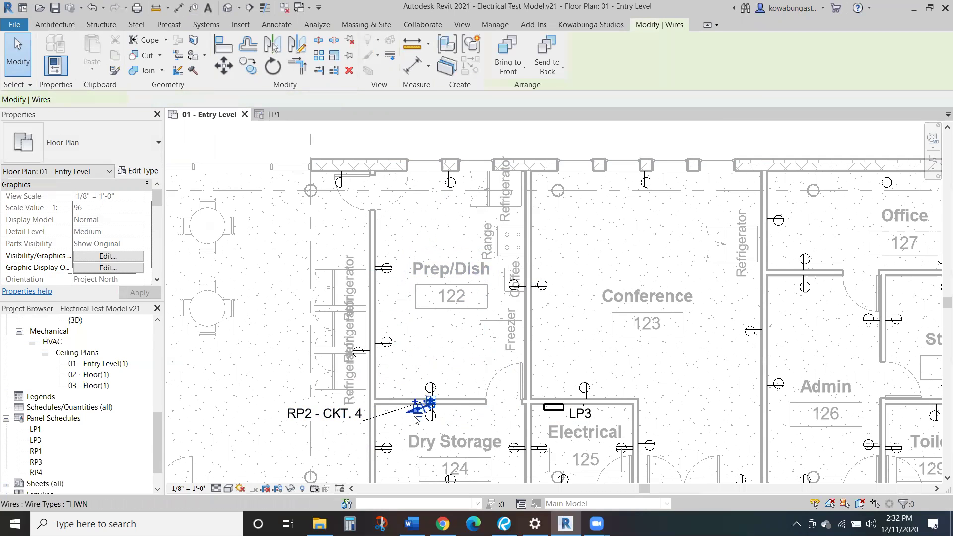
key(Delete)
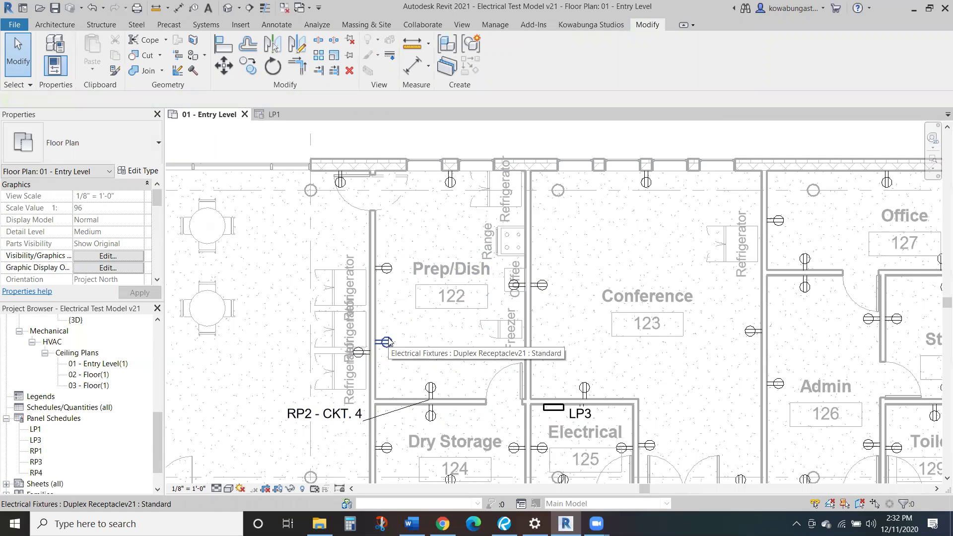
Step: Select circuit 4 and try arc wiring, then back it out and highlight the circuit again
key(Tab)
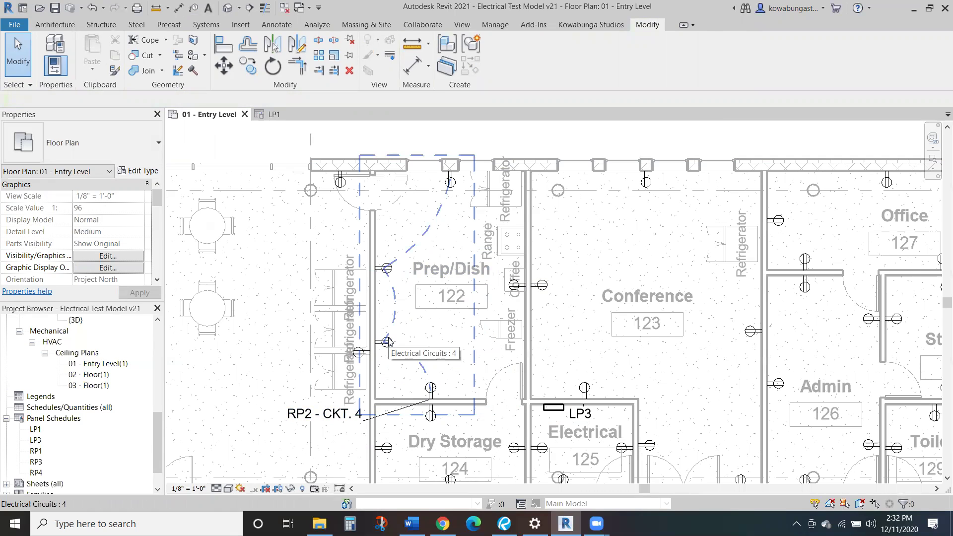
click(389, 342)
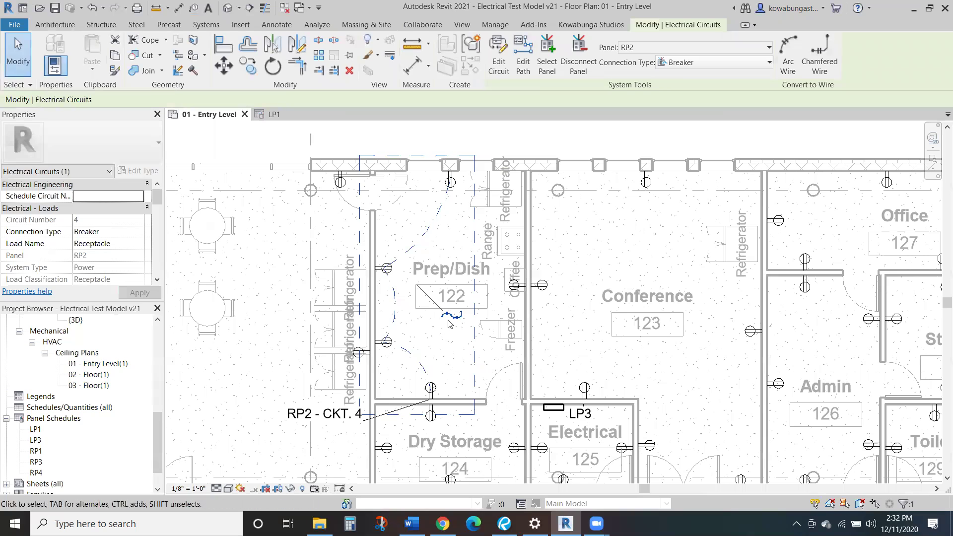
click(448, 317)
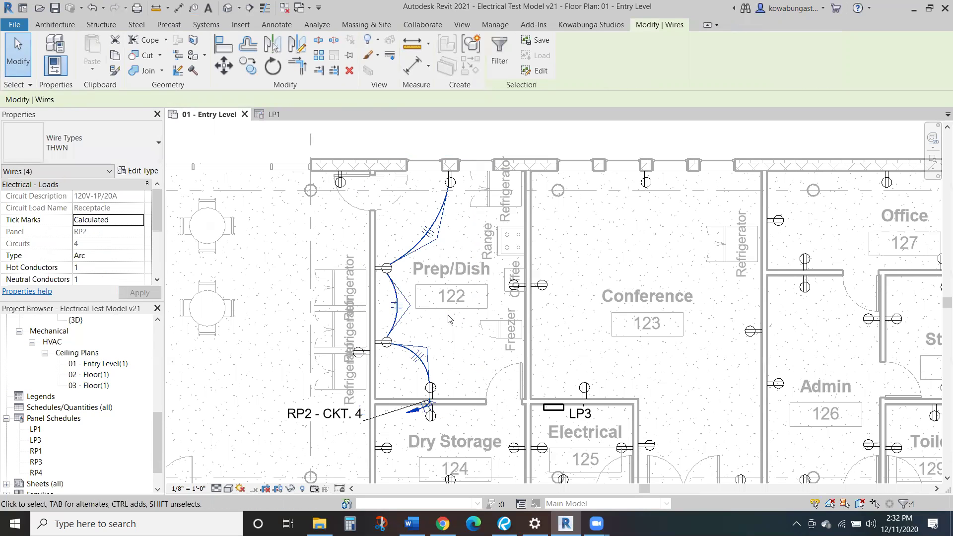
key(Escape)
key(Tab)
Step: Generate chamfered wiring for circuit 4
click(385, 343)
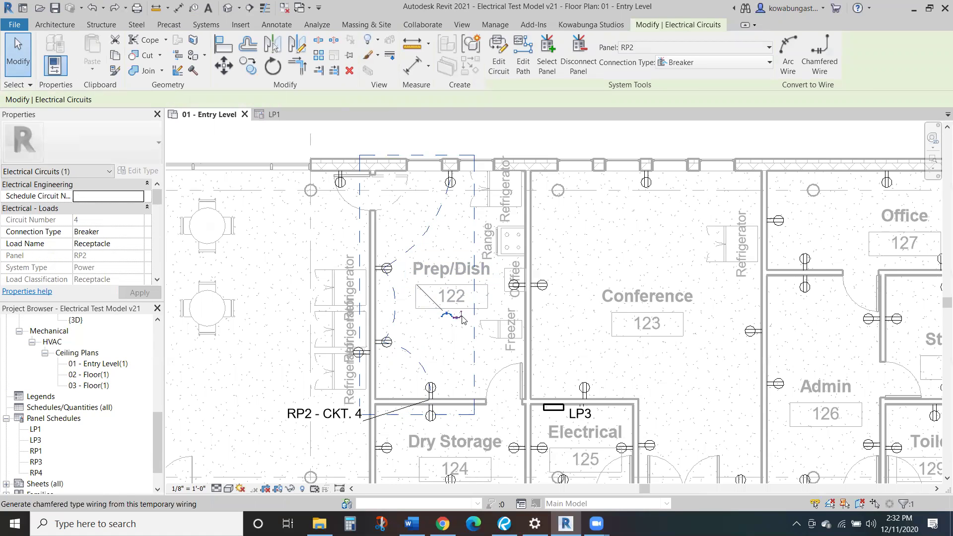
click(459, 317)
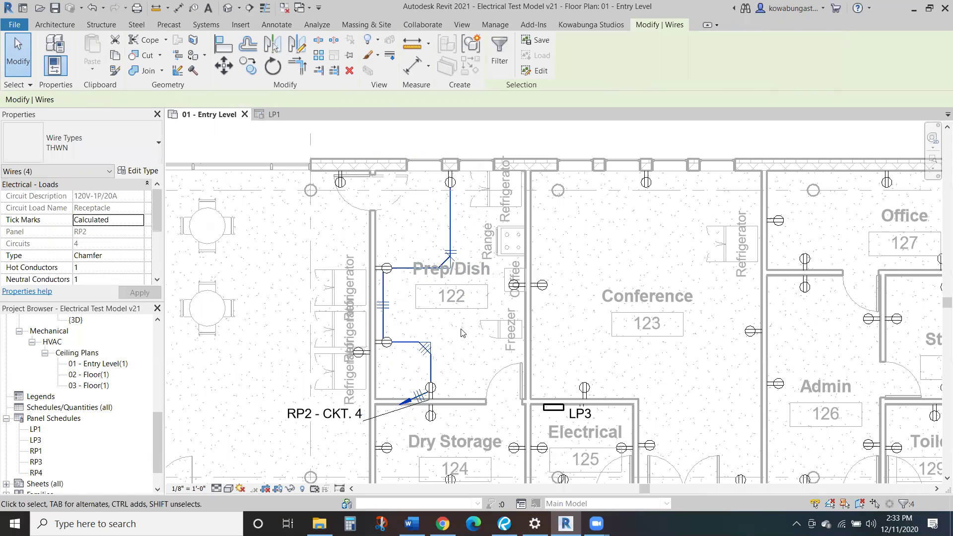
key(Escape)
Step: Move the Prep/Dish room tag down
click(433, 270)
drag(433, 270, 455, 342)
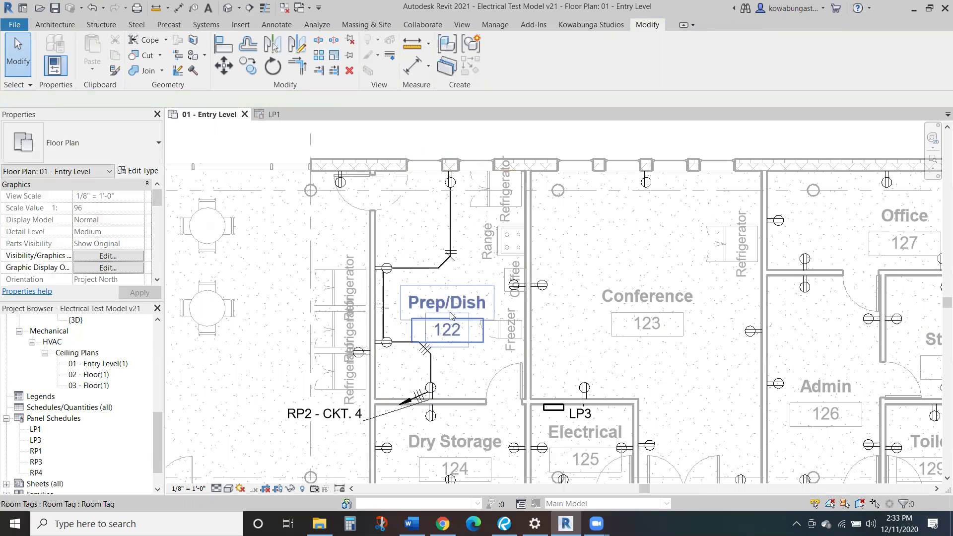
key(Escape)
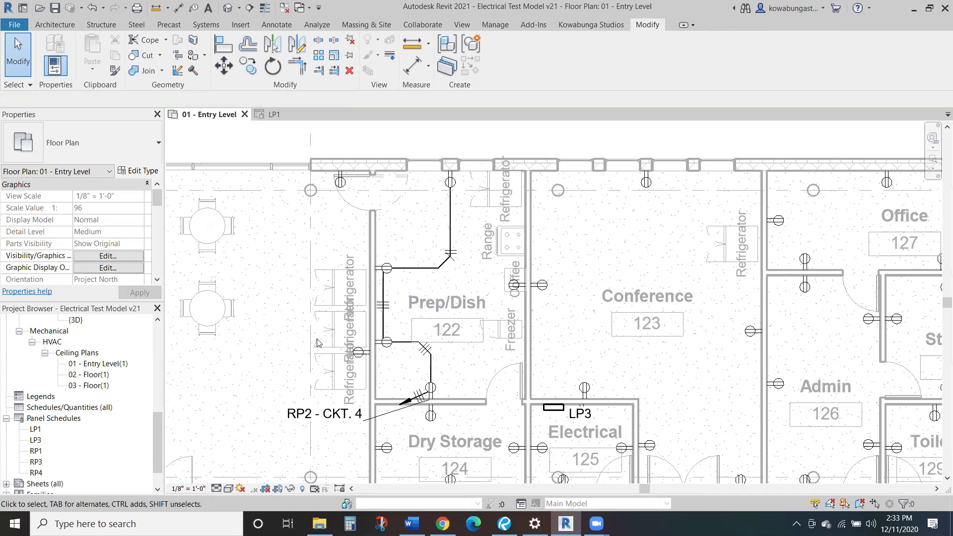
Step: Select the whole circuit 4 network from one of its wires and delete it
key(Tab)
click(439, 271)
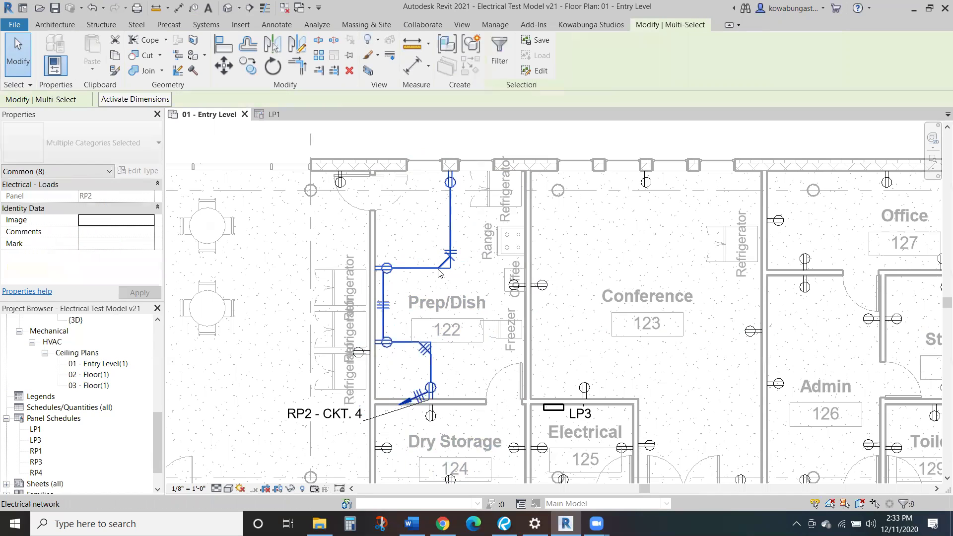
key(Delete)
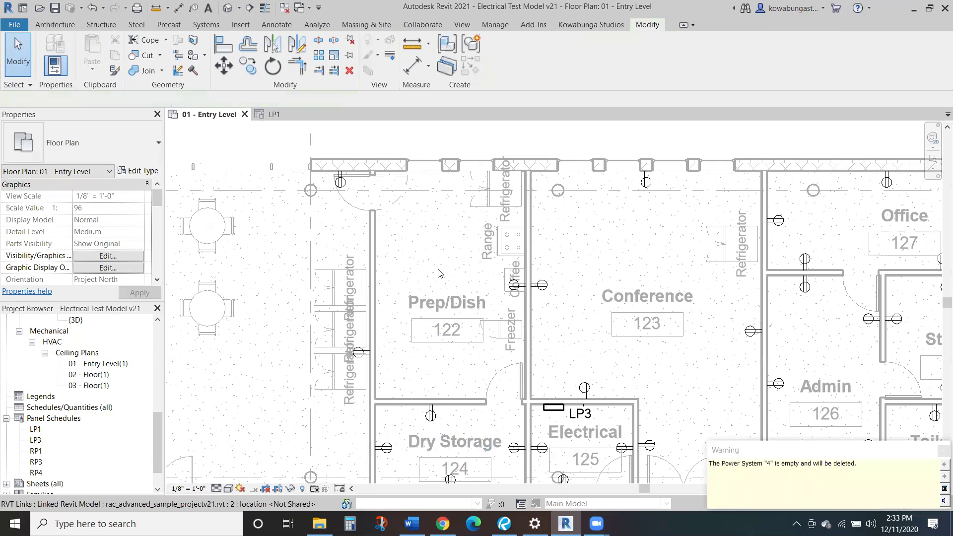
Step: Undo to restore the receptacles, RP2 - CKT. 4 tag and room tag, then check circuit 4
key(ctrl+z)
key(ctrl+z)
key(ctrl+z)
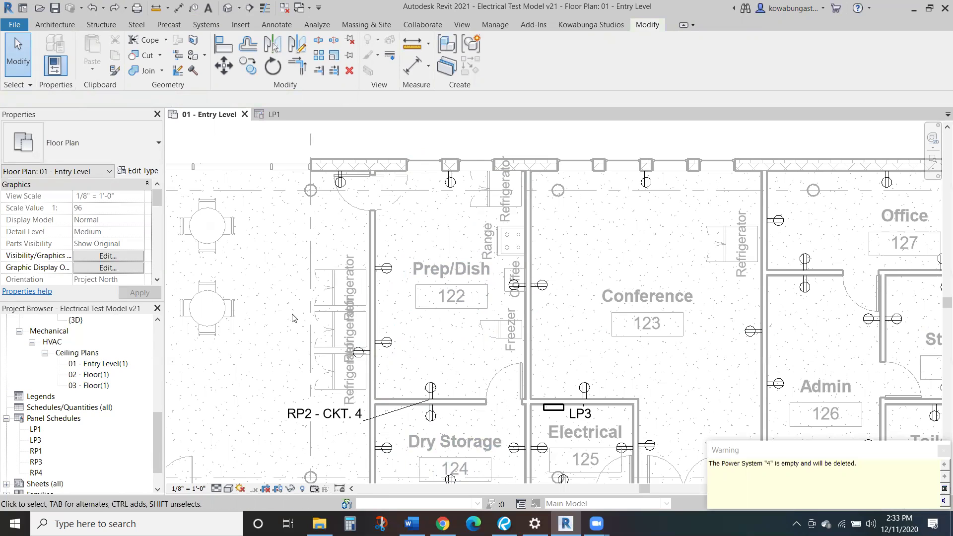
key(Tab)
click(385, 344)
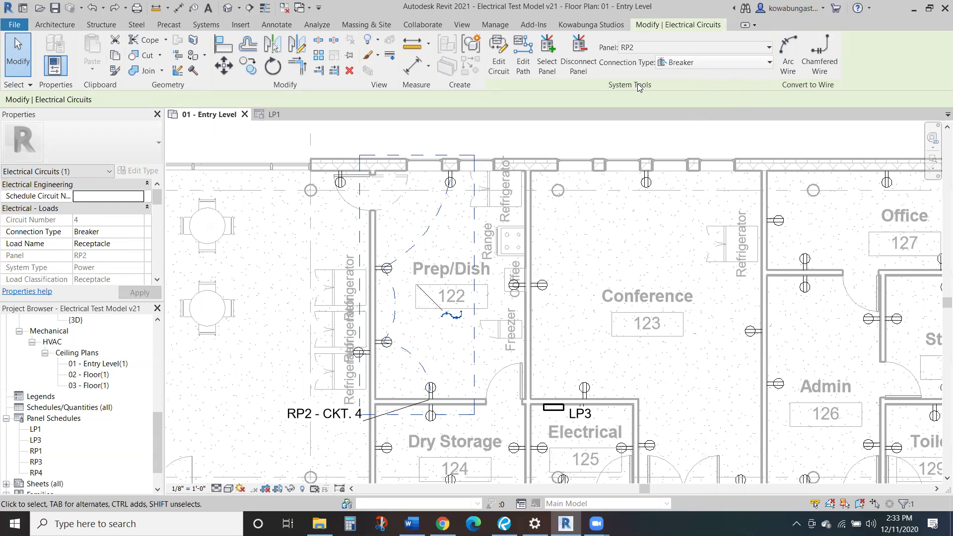
click(432, 357)
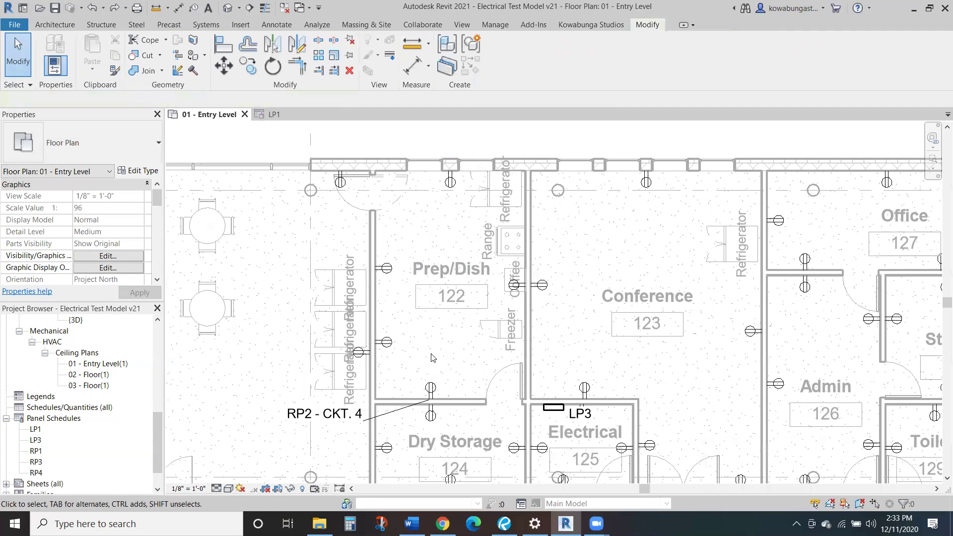